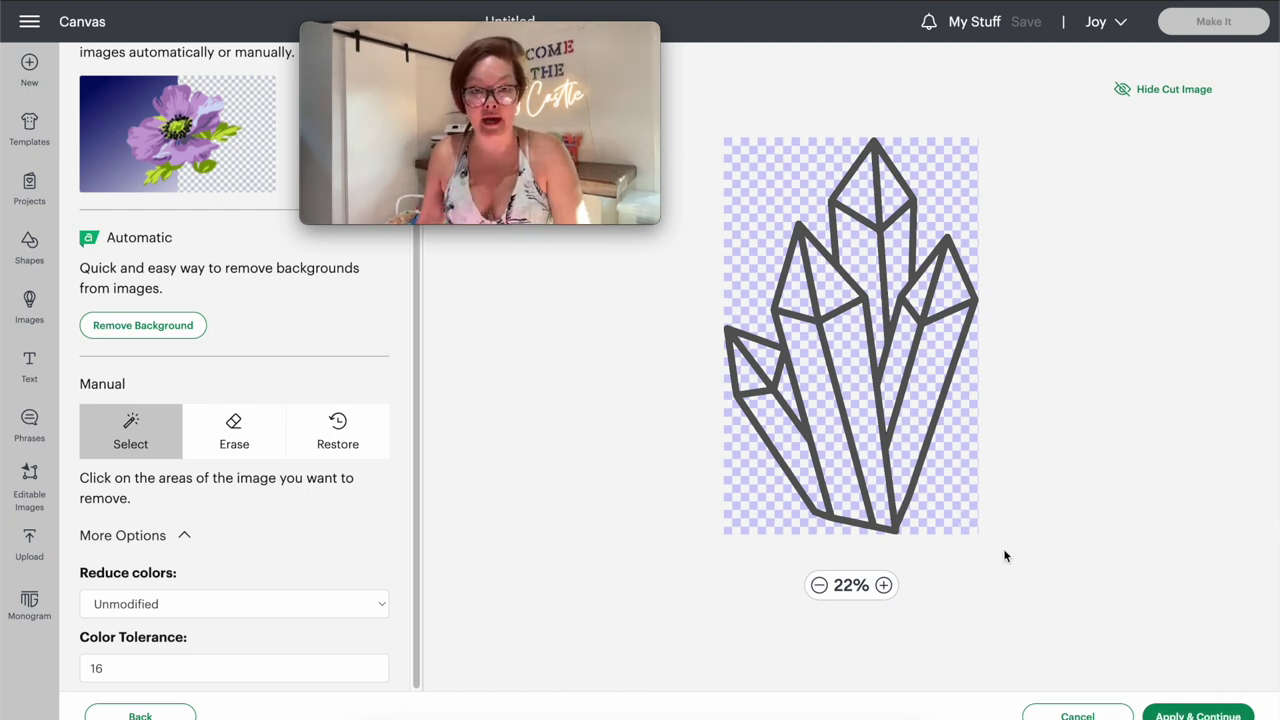
Step: Finish the background cleanup and upload the crystal drawing as a cut image named "crystal geometric"
click(965, 524)
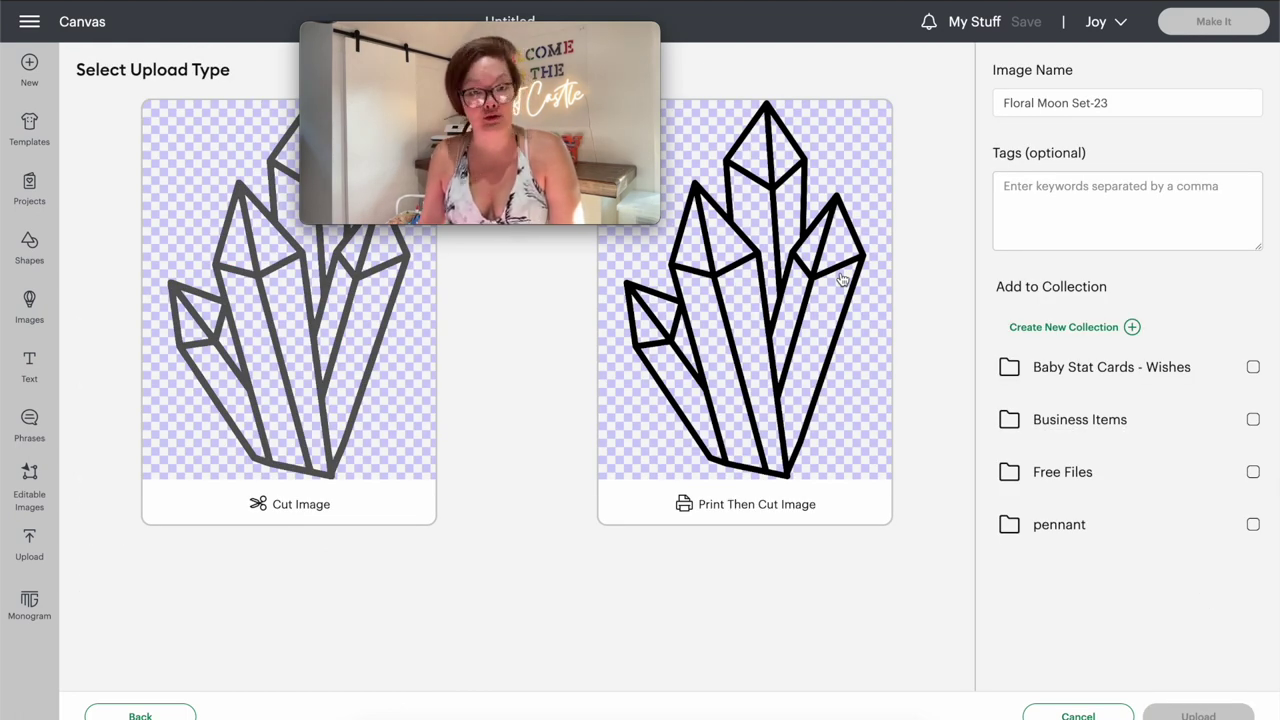
click(305, 408)
click(1054, 104)
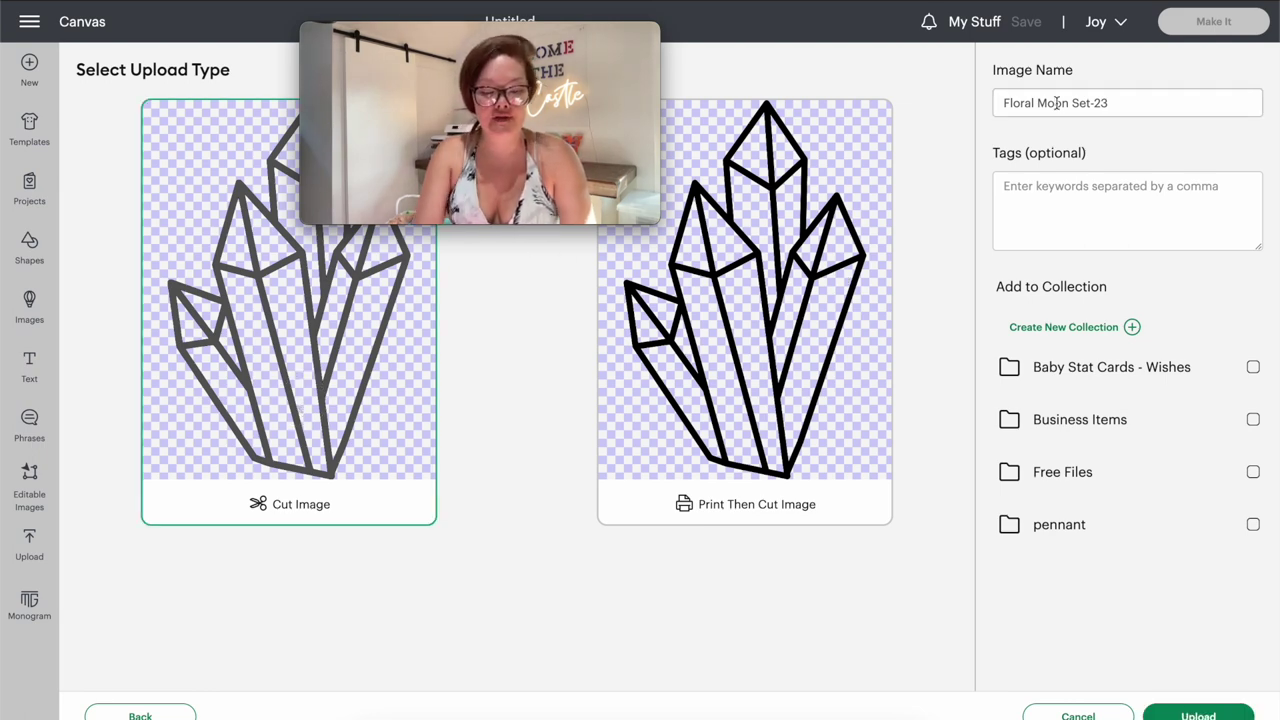
key(ctrl+a)
text(crystal geometric)
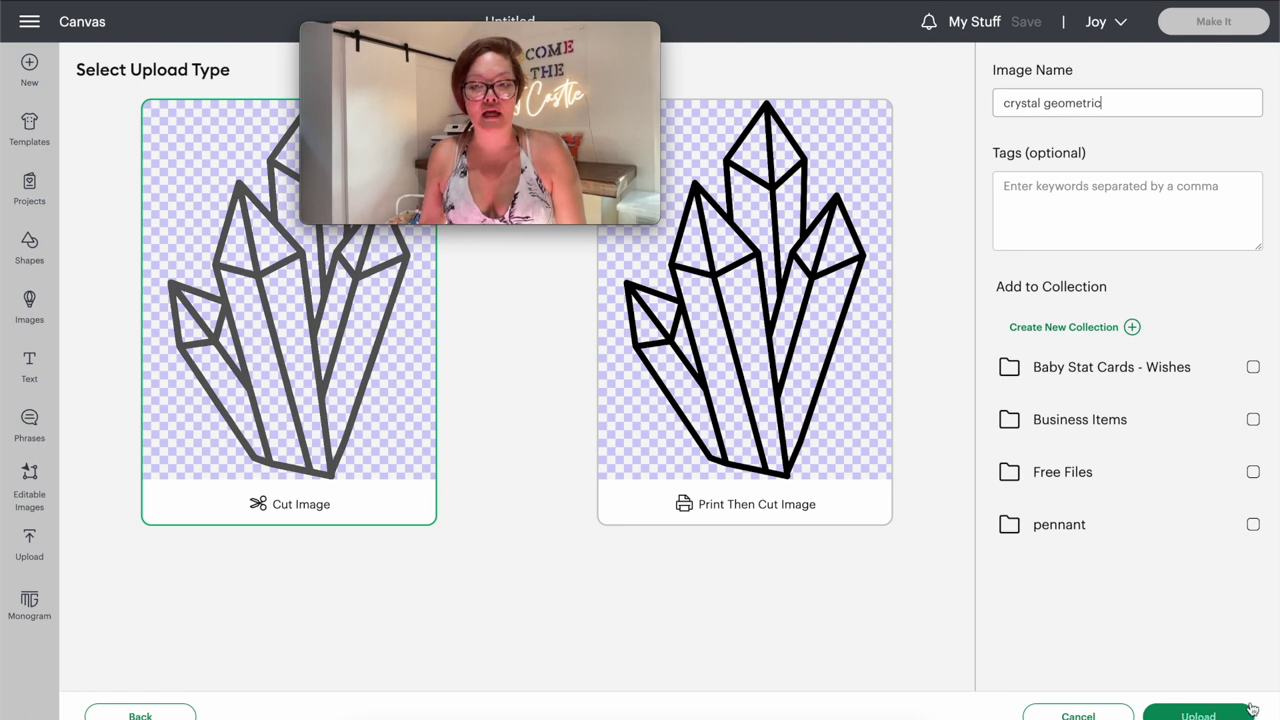
click(1198, 714)
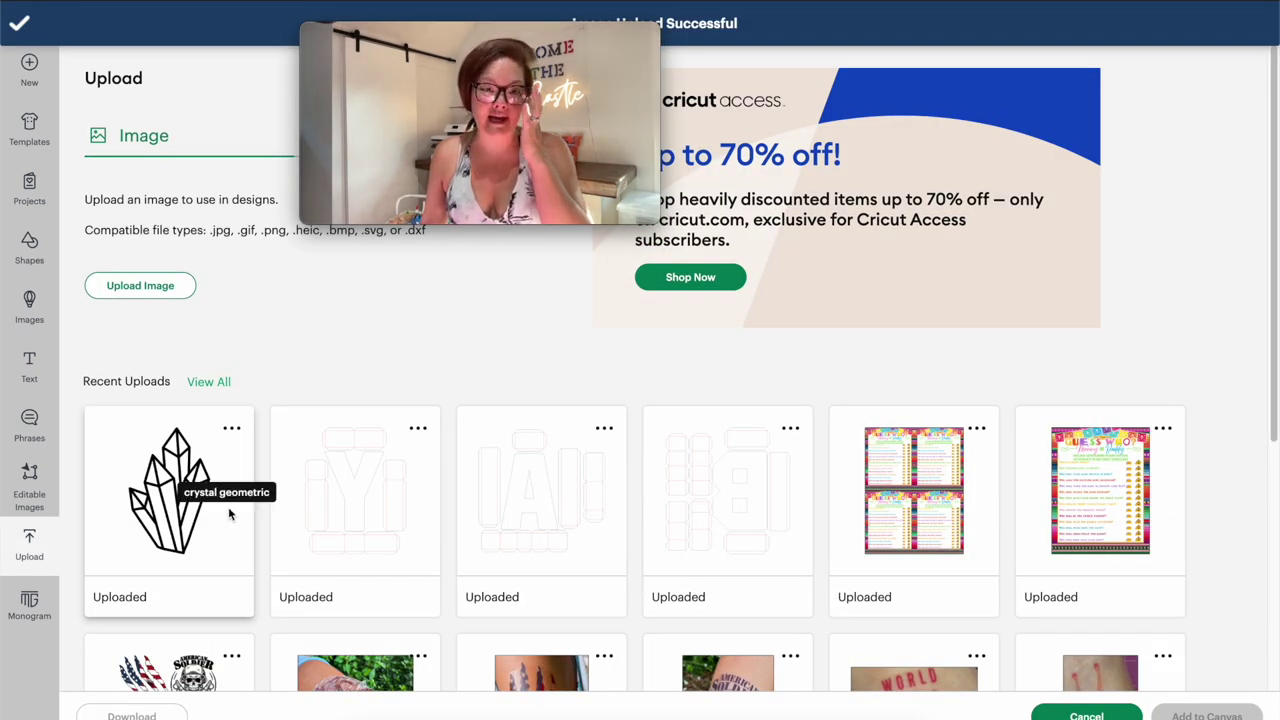
Step: Add the uploaded crystal image to the canvas and enlarge it to about 6.03 x 9.39 in
click(209, 511)
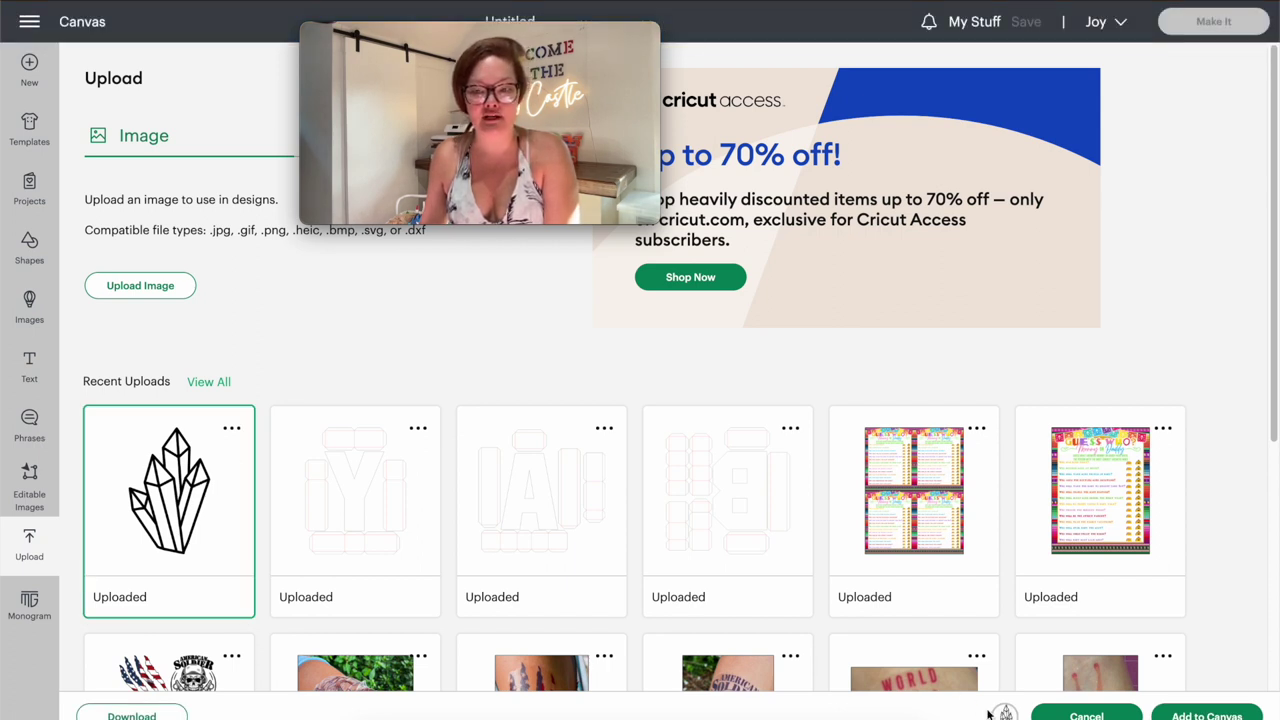
click(1175, 716)
drag(590, 572, 727, 173)
drag(854, 114, 813, 173)
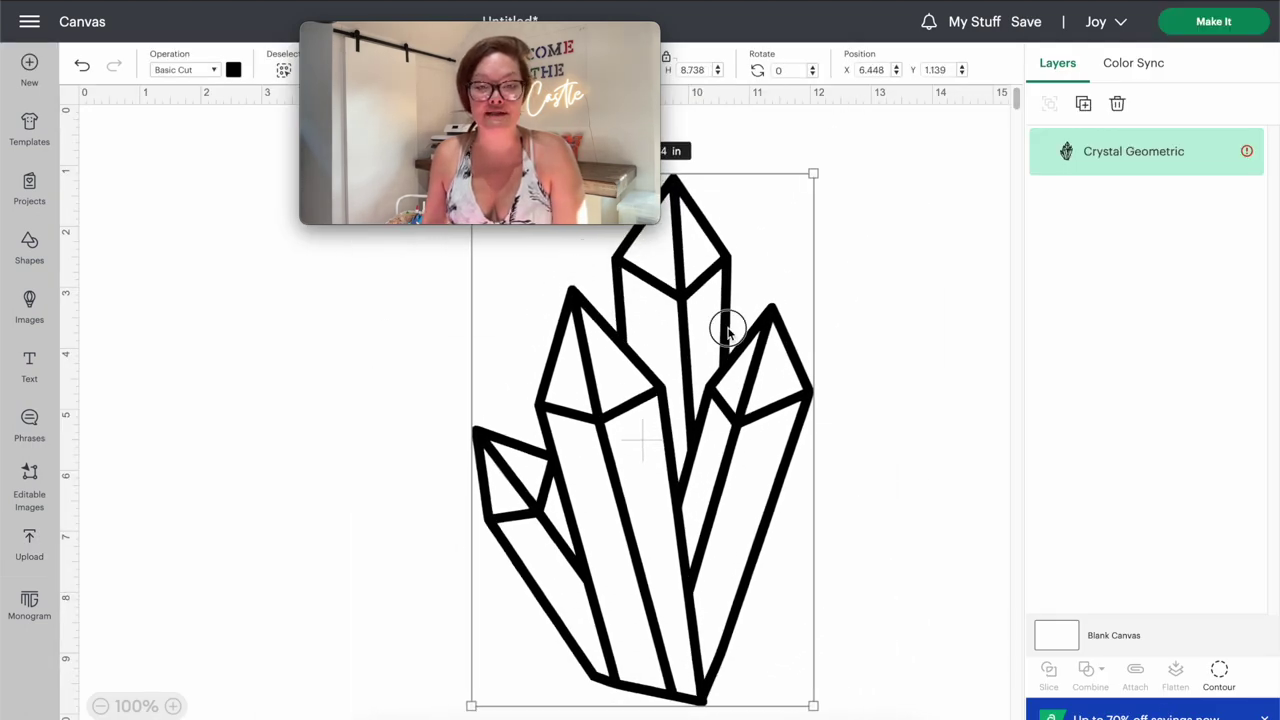
drag(727, 330, 630, 318)
drag(490, 36, 1015, 138)
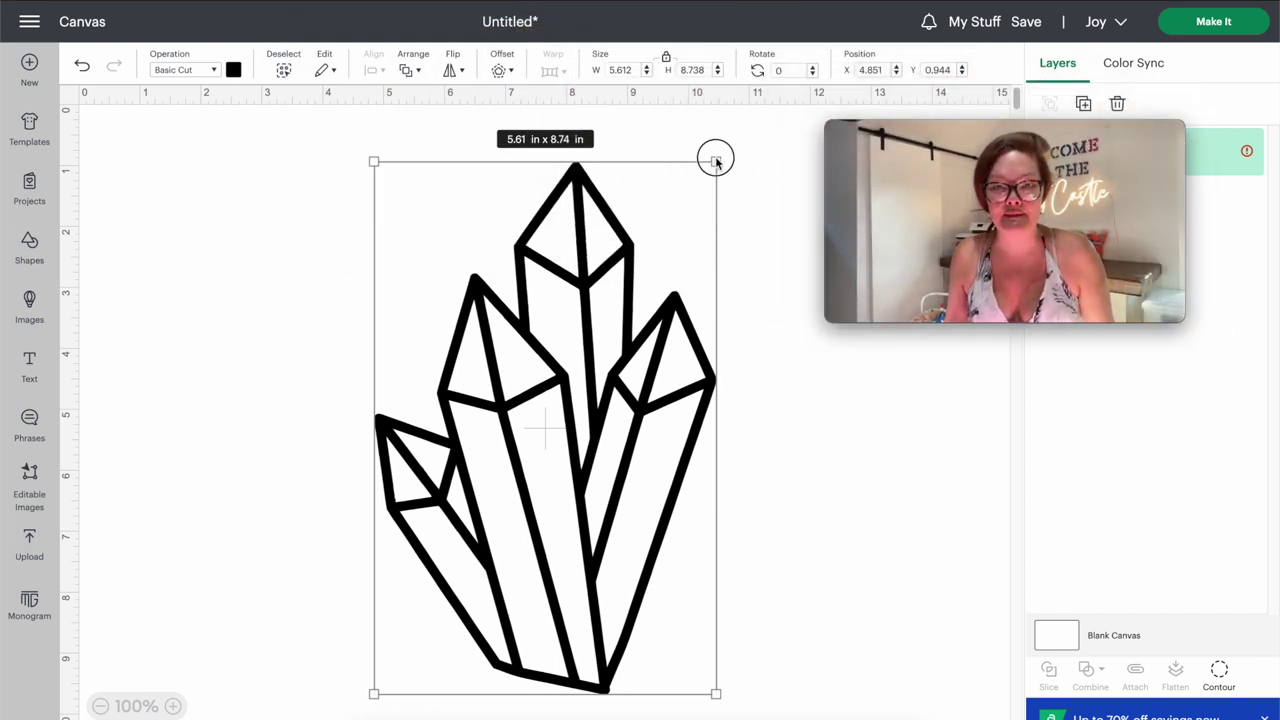
drag(715, 162, 721, 134)
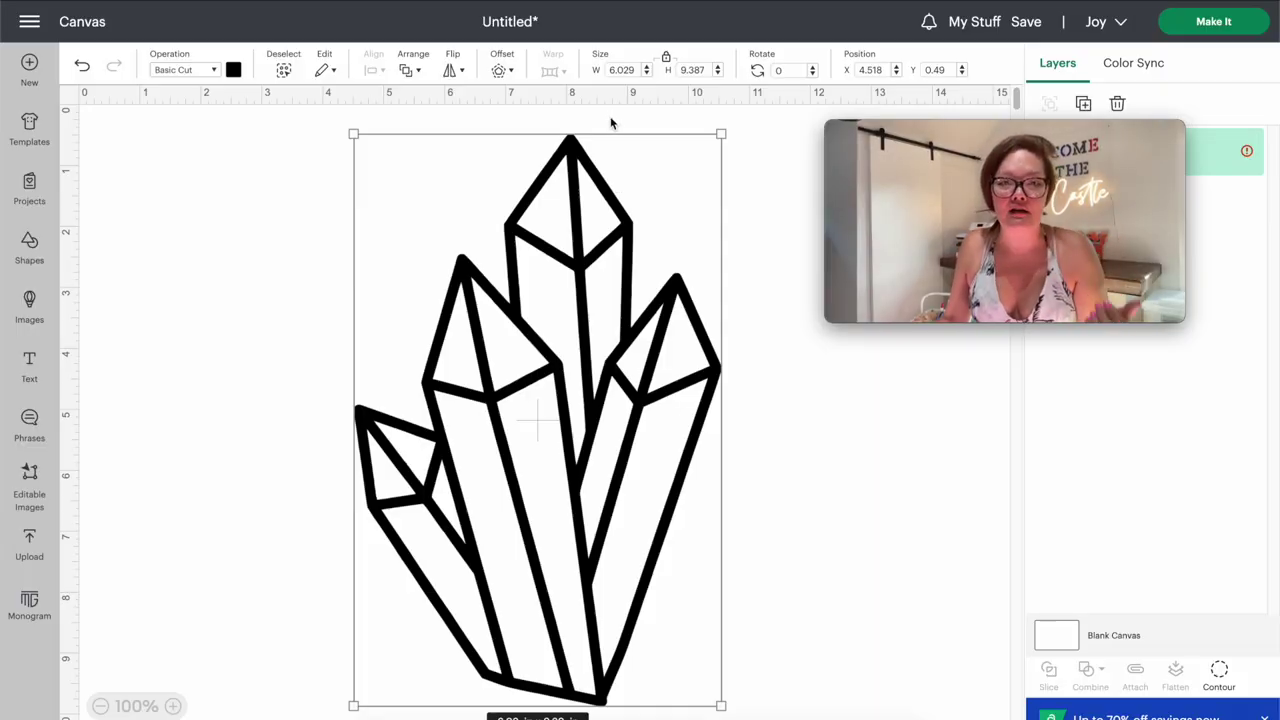
Step: Create a rounded-corner offset of 0.042 in around the crystal's lines
click(500, 71)
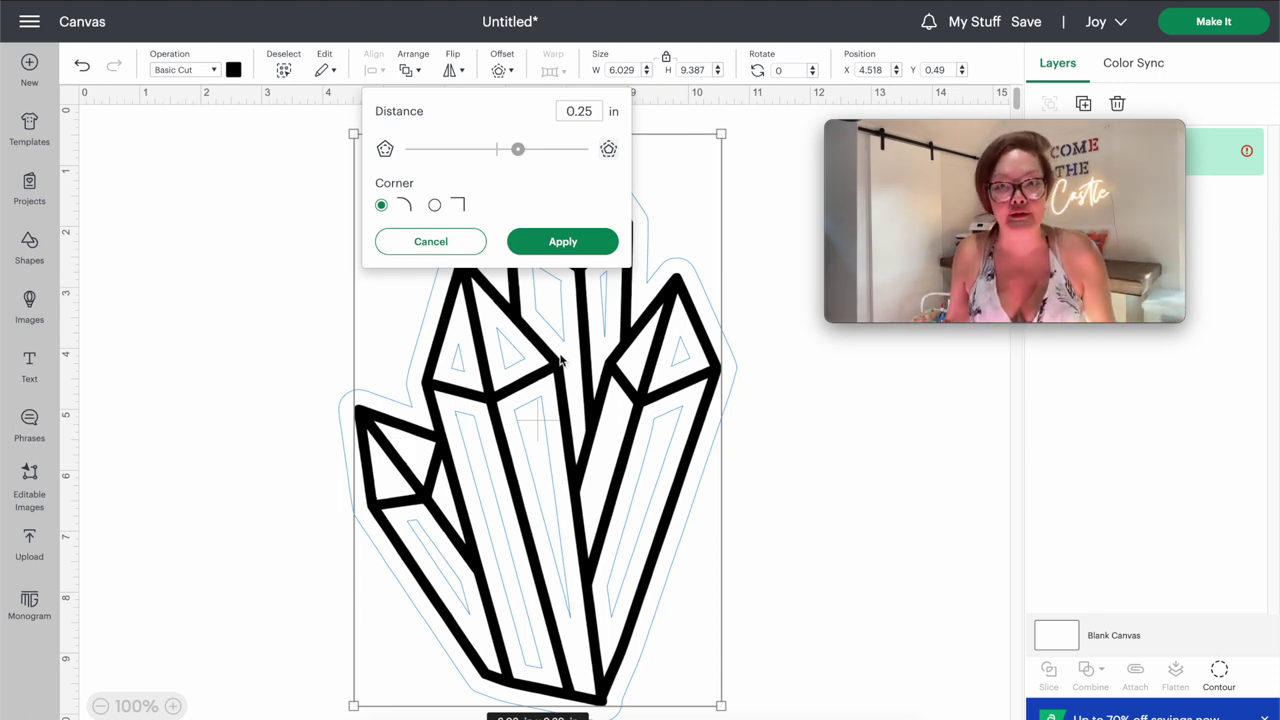
drag(517, 151, 507, 152)
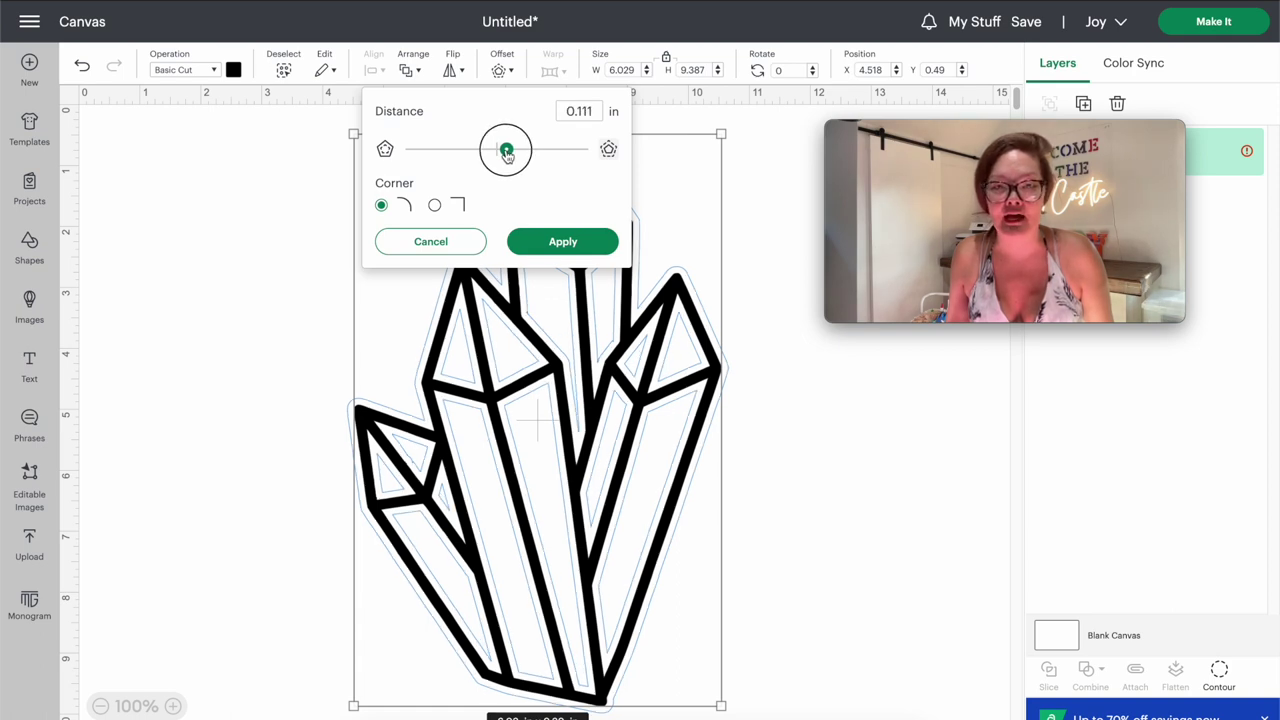
drag(507, 153, 504, 153)
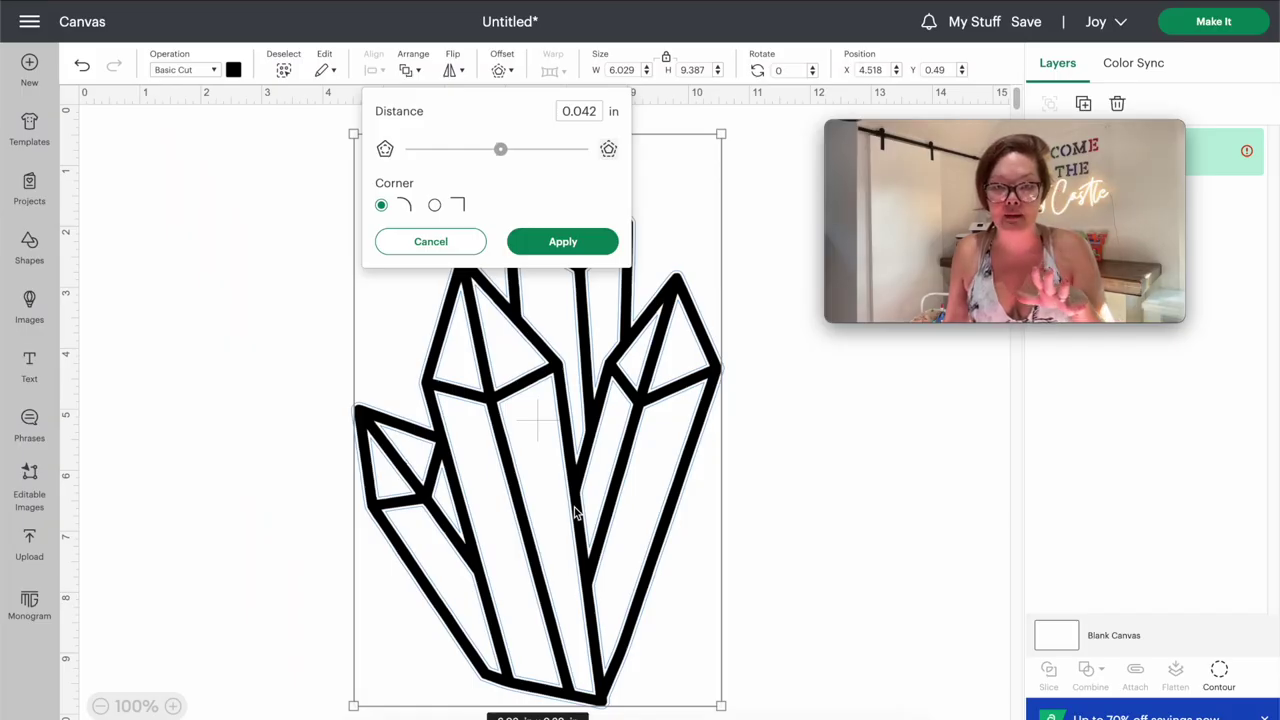
click(562, 243)
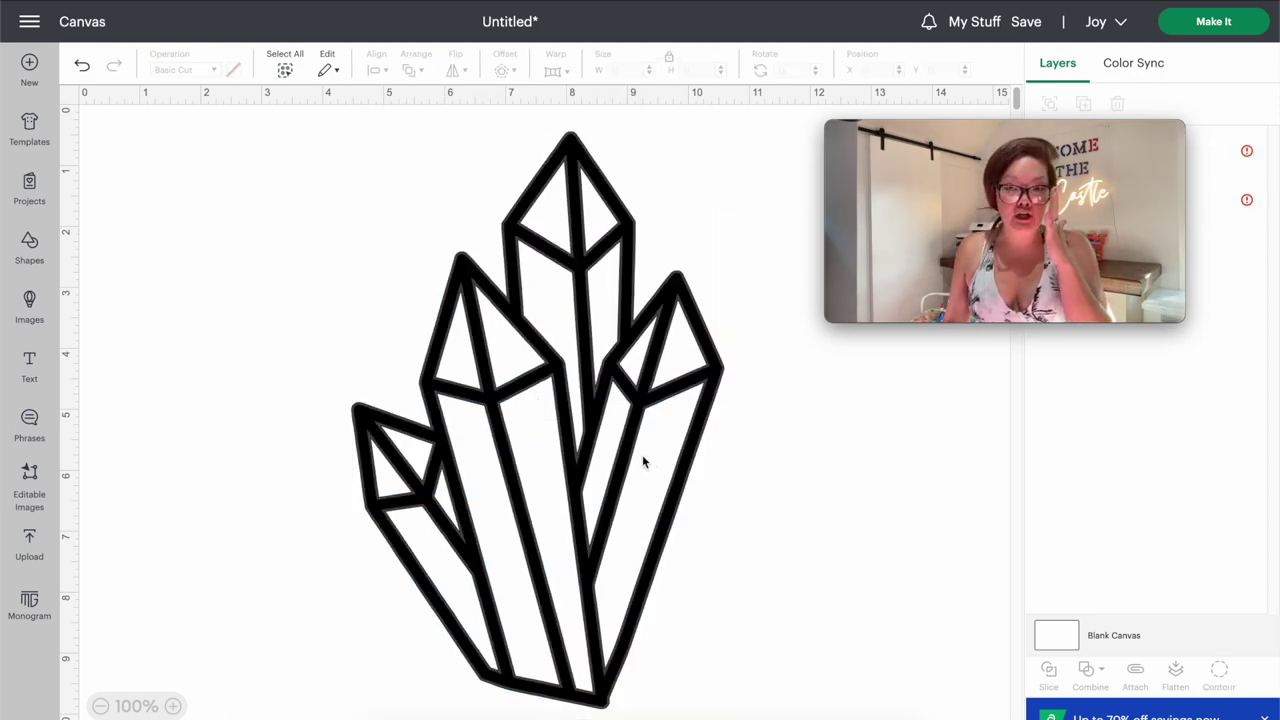
Step: Place the original crystal beside its thin offset and recolor the offset black
drag(487, 395, 1203, 433)
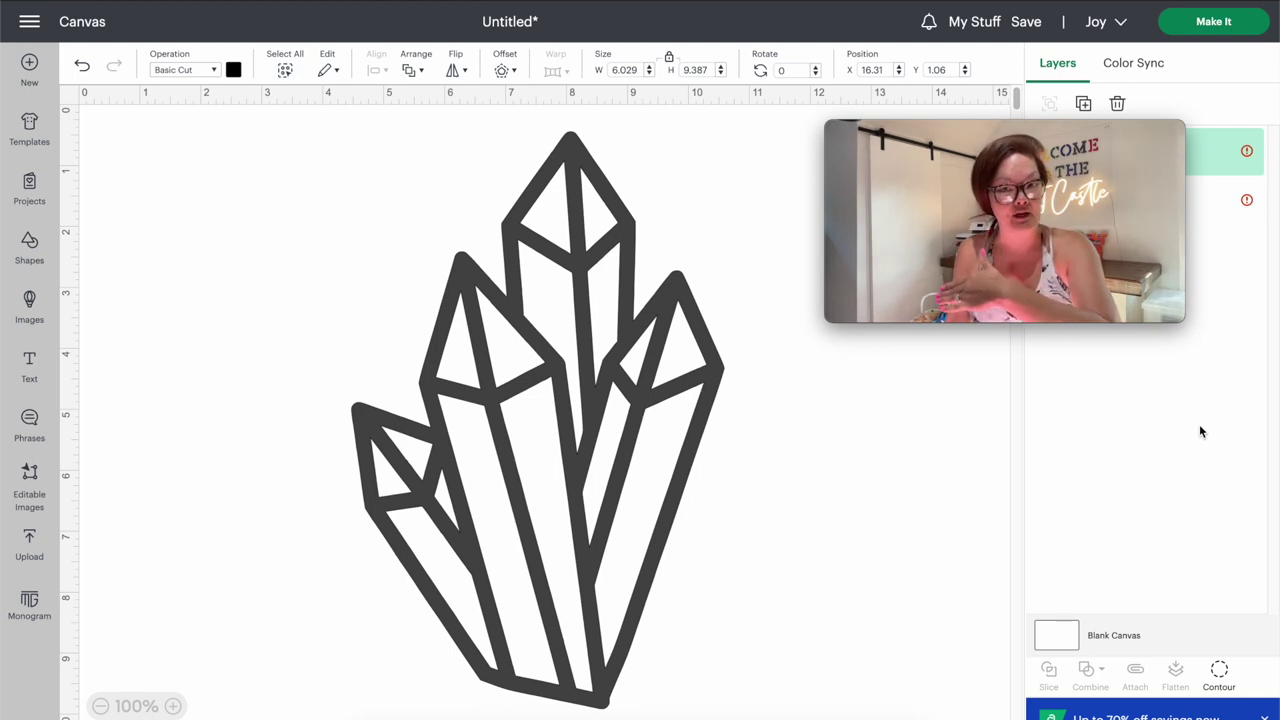
click(507, 397)
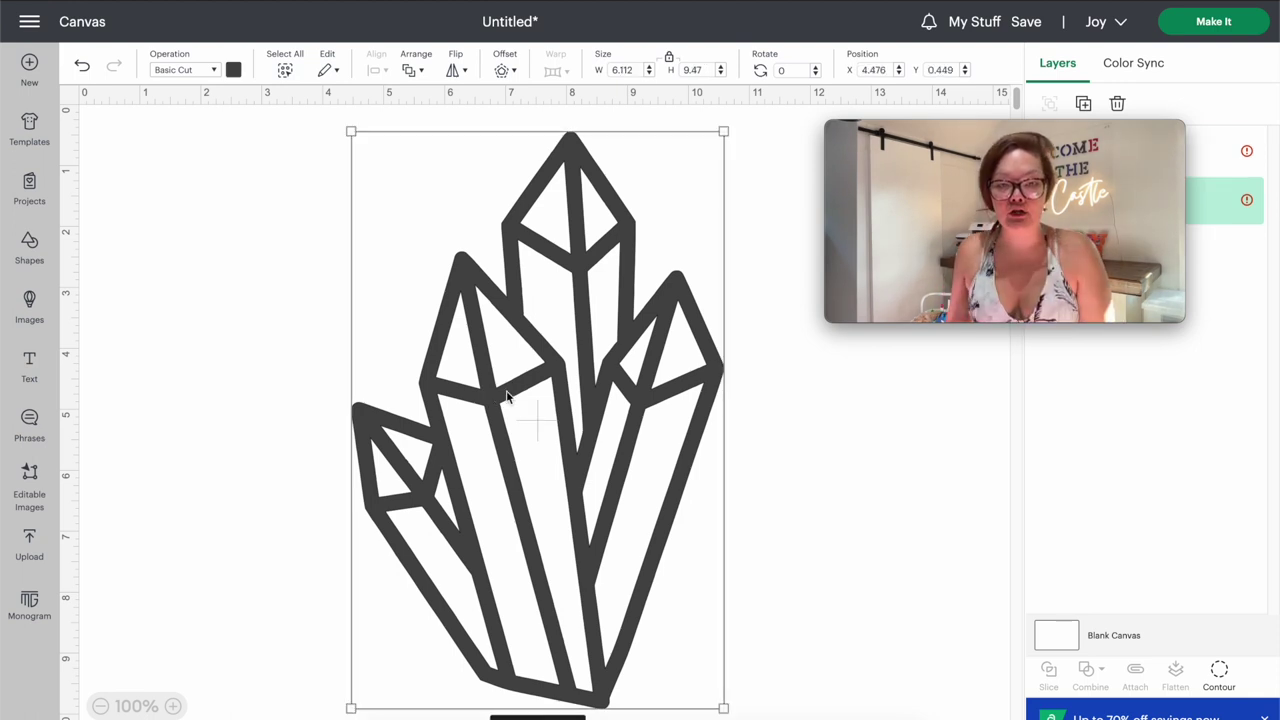
click(234, 70)
click(268, 141)
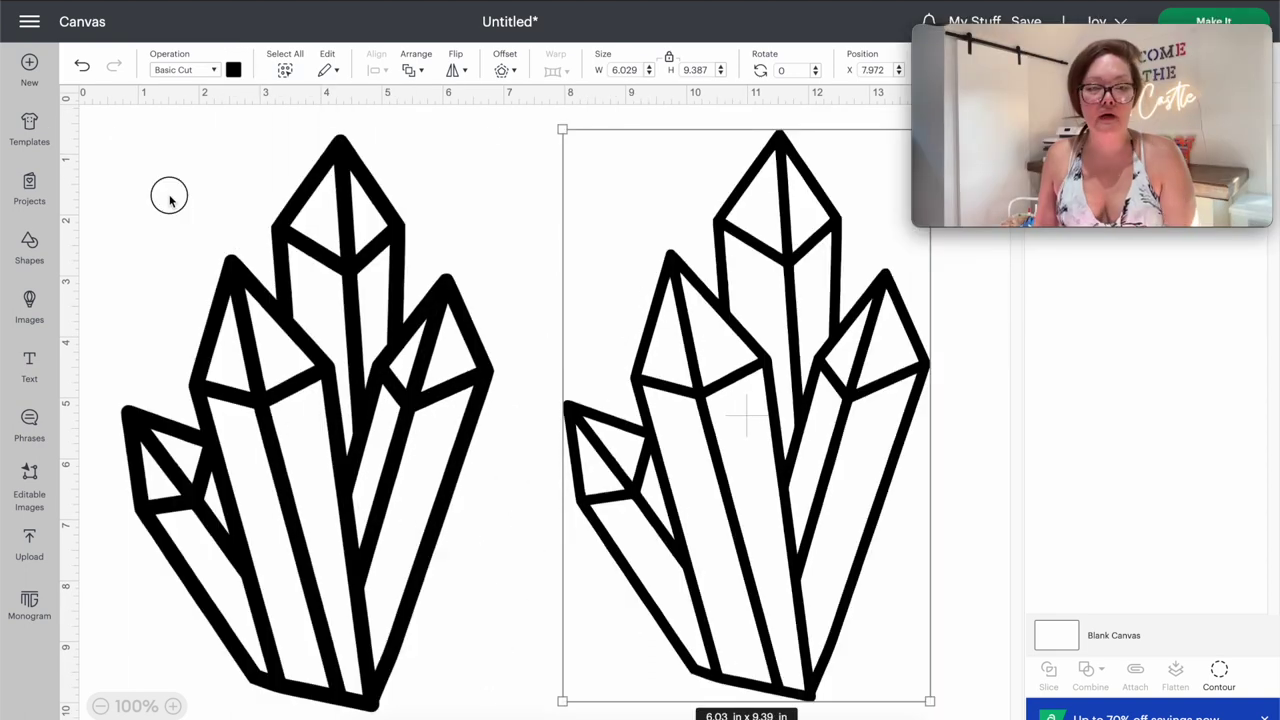
click(169, 196)
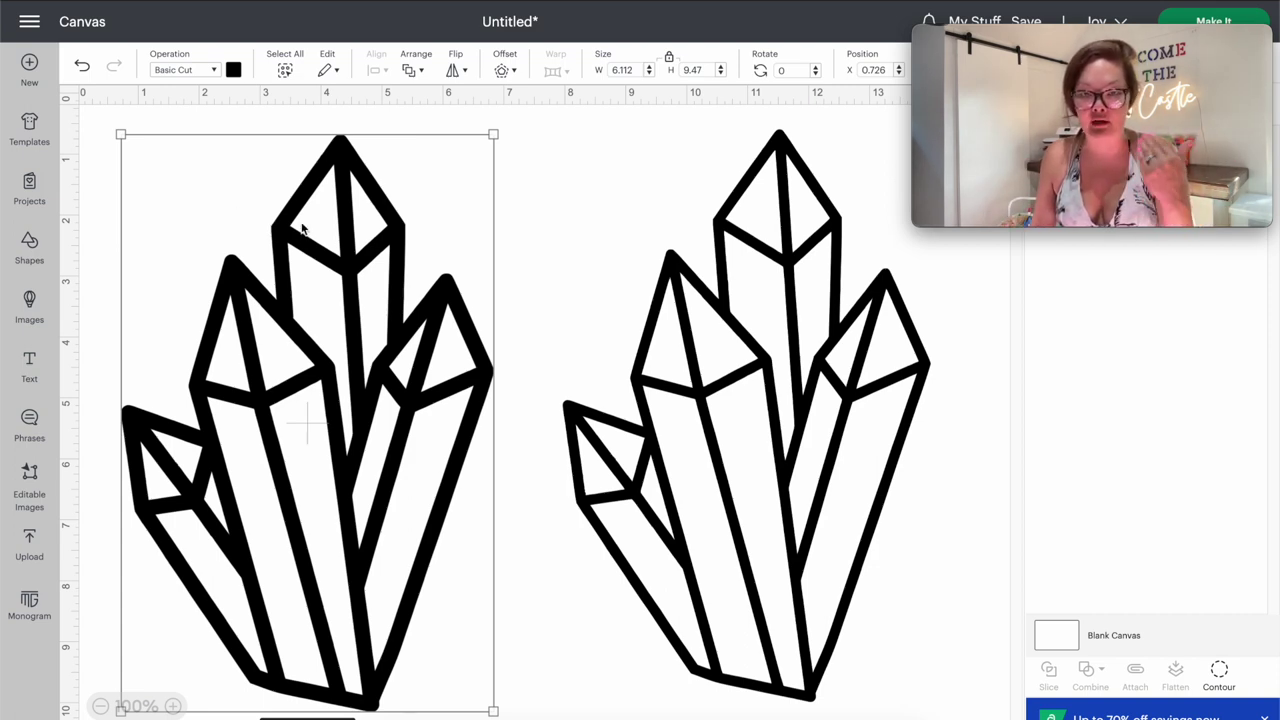
click(277, 150)
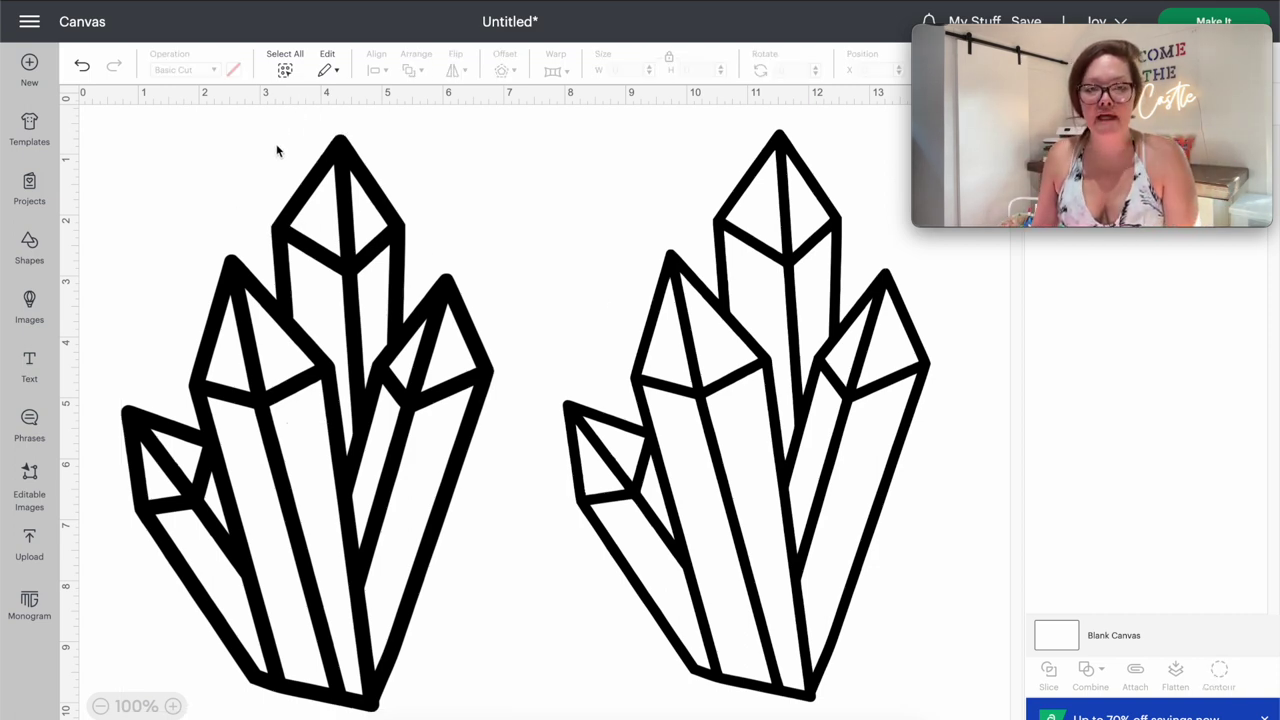
Step: Create a rounded-corner offset of 0.528 in around the thicker black crystal
click(380, 246)
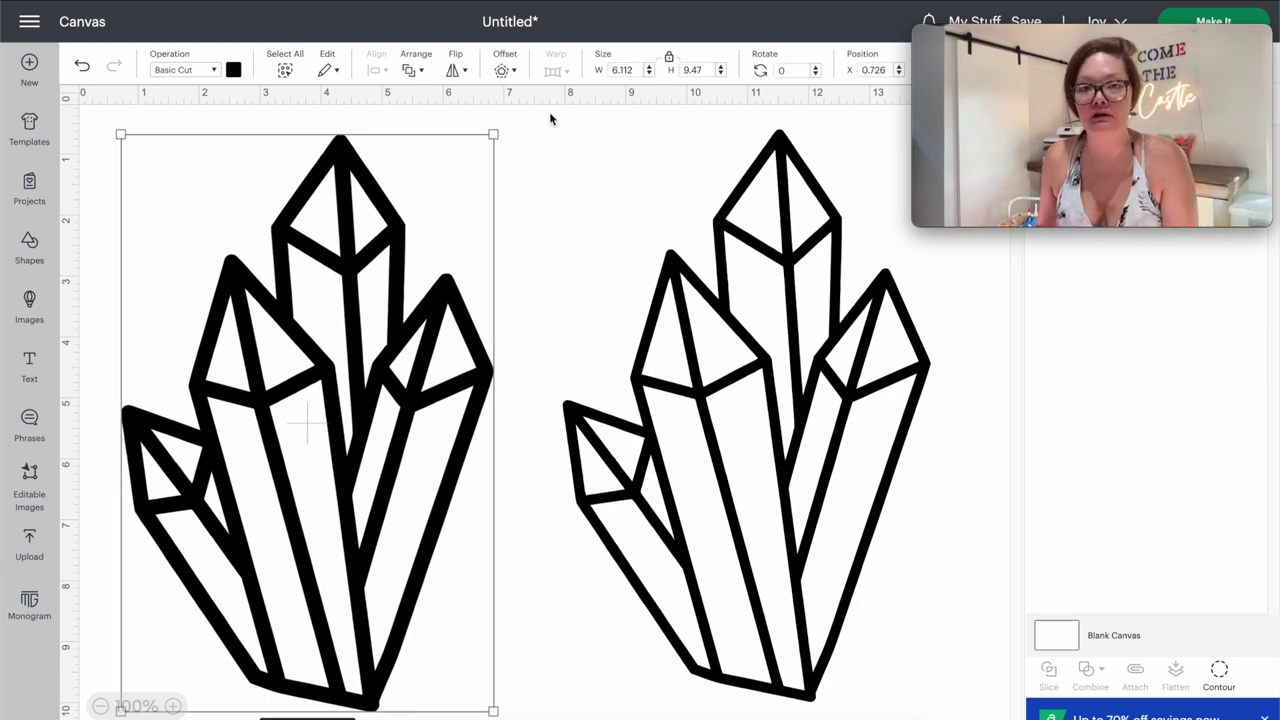
click(498, 70)
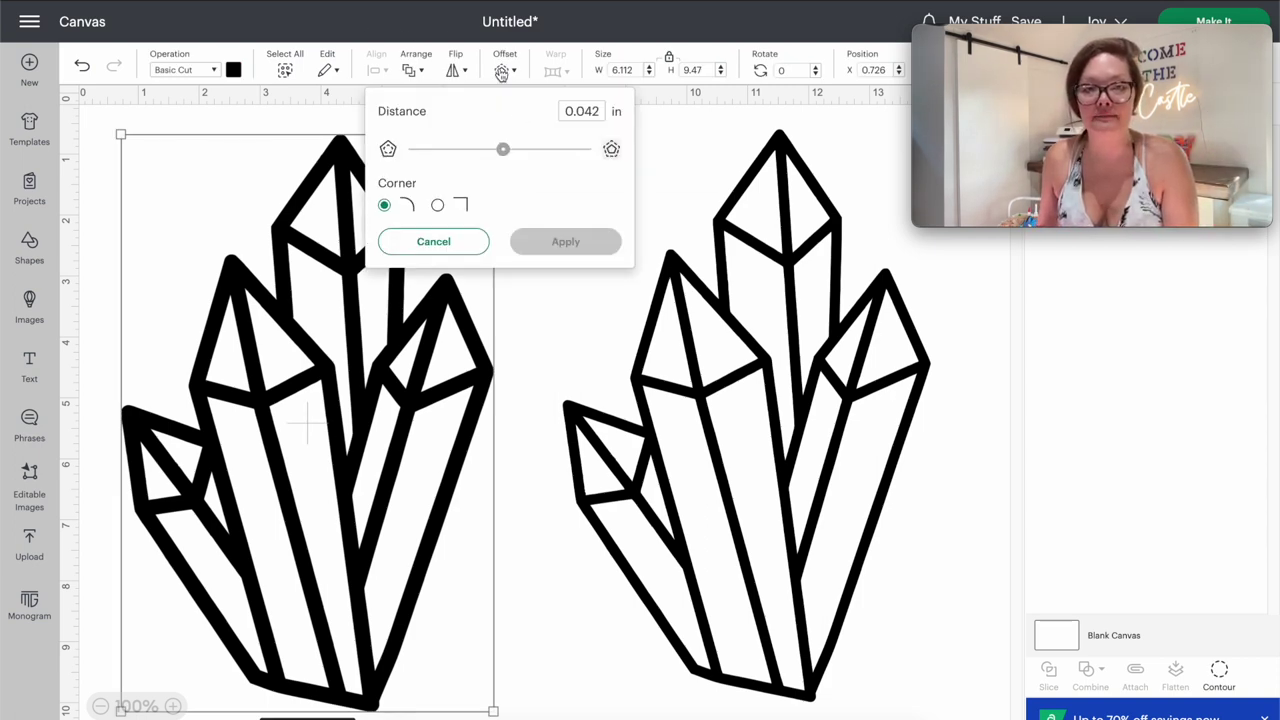
click(503, 149)
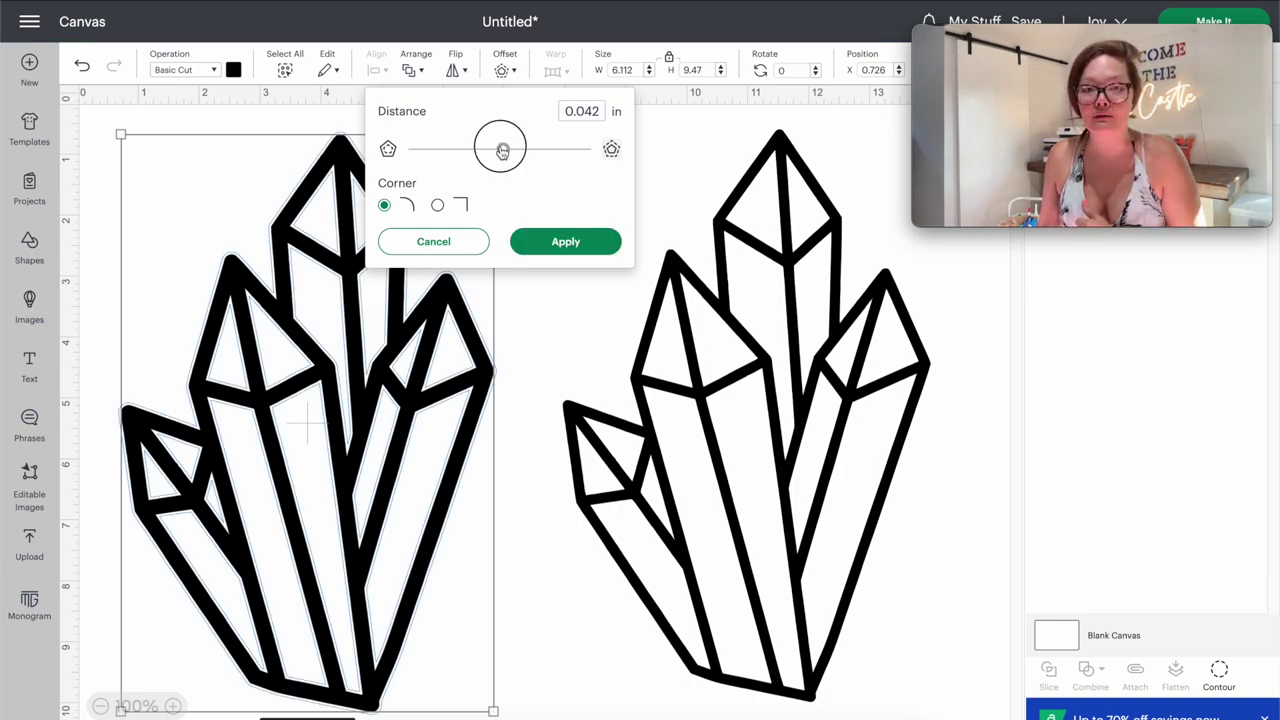
drag(503, 149, 532, 153)
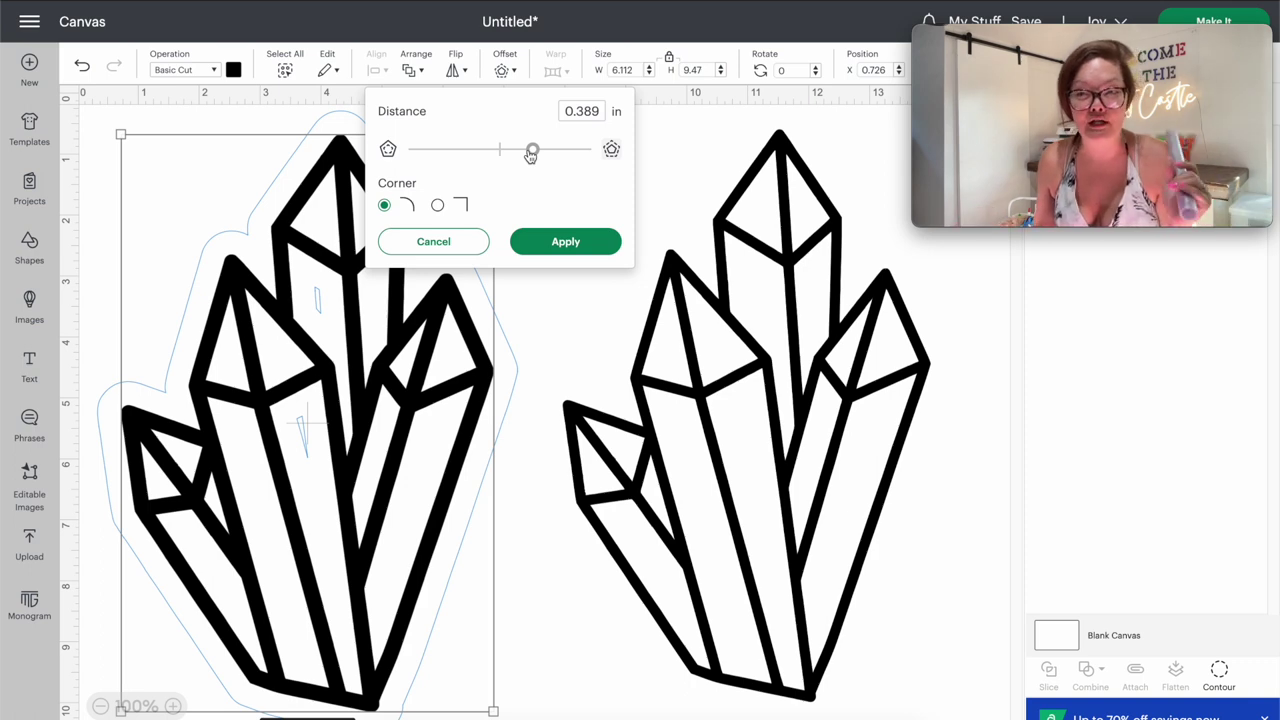
drag(531, 155, 547, 158)
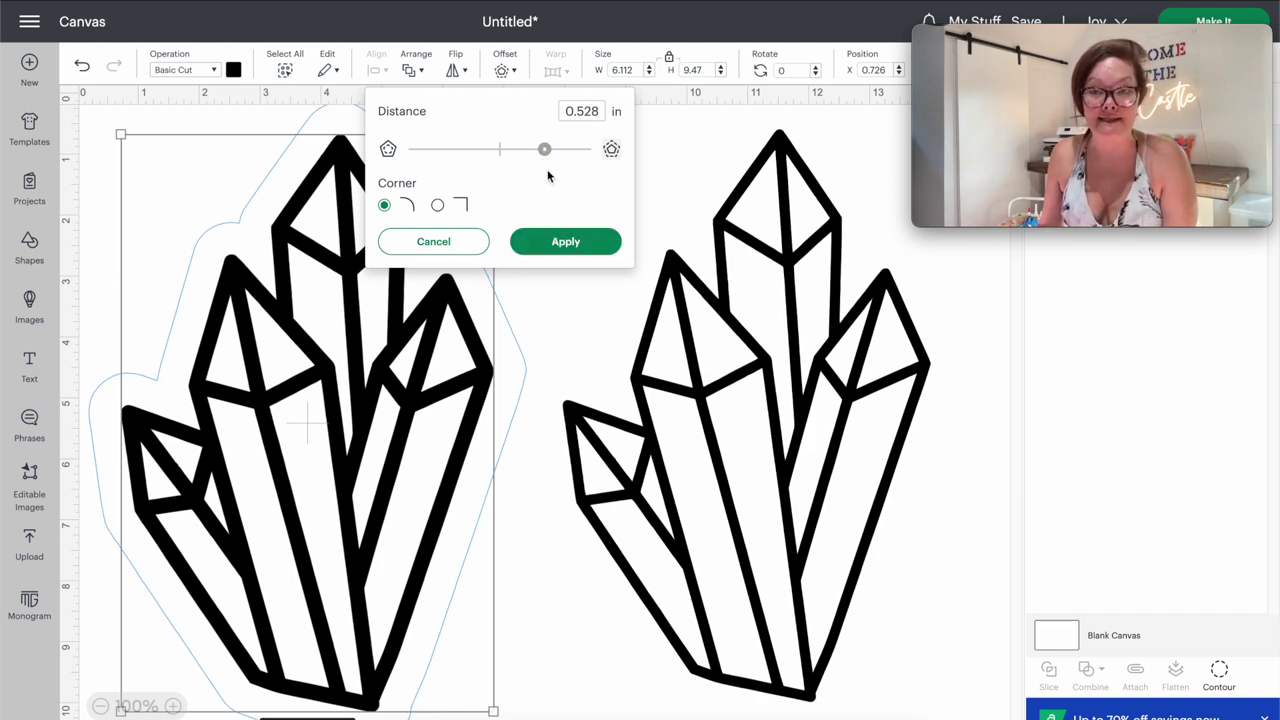
click(548, 247)
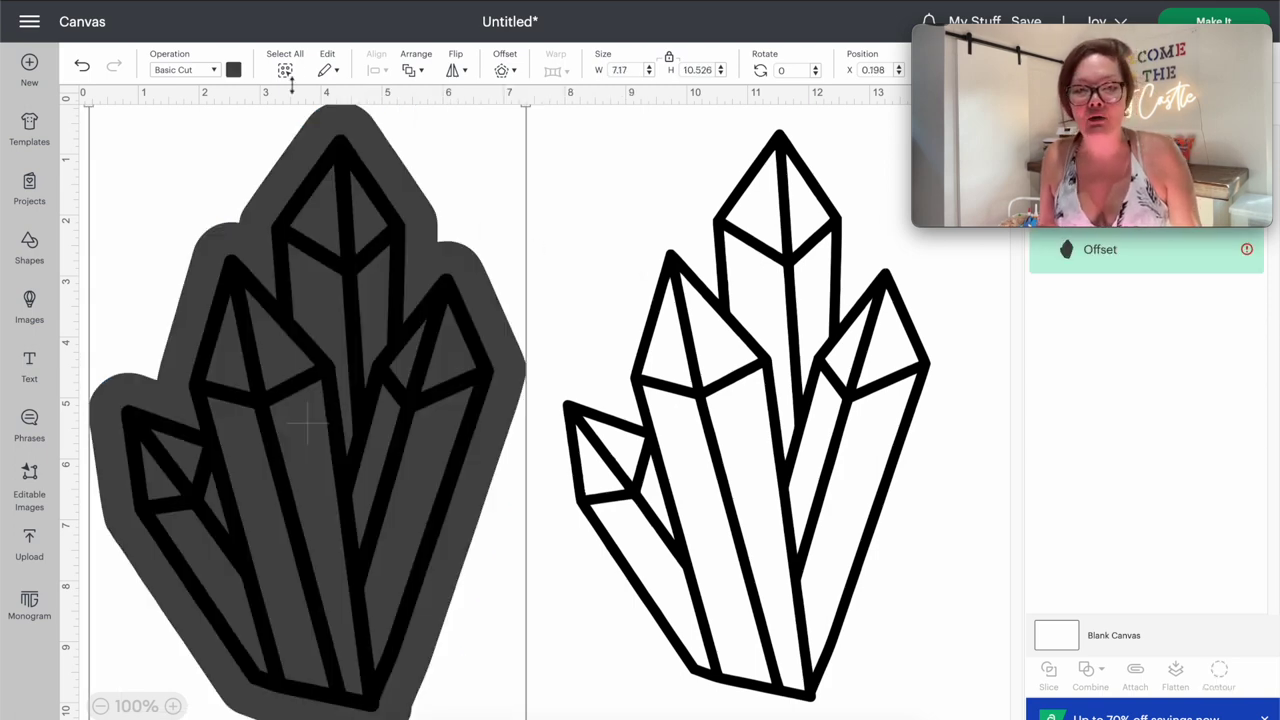
Step: Recolor the thicker crystal's solid backing offset to the light blue #c0e0f9
click(233, 70)
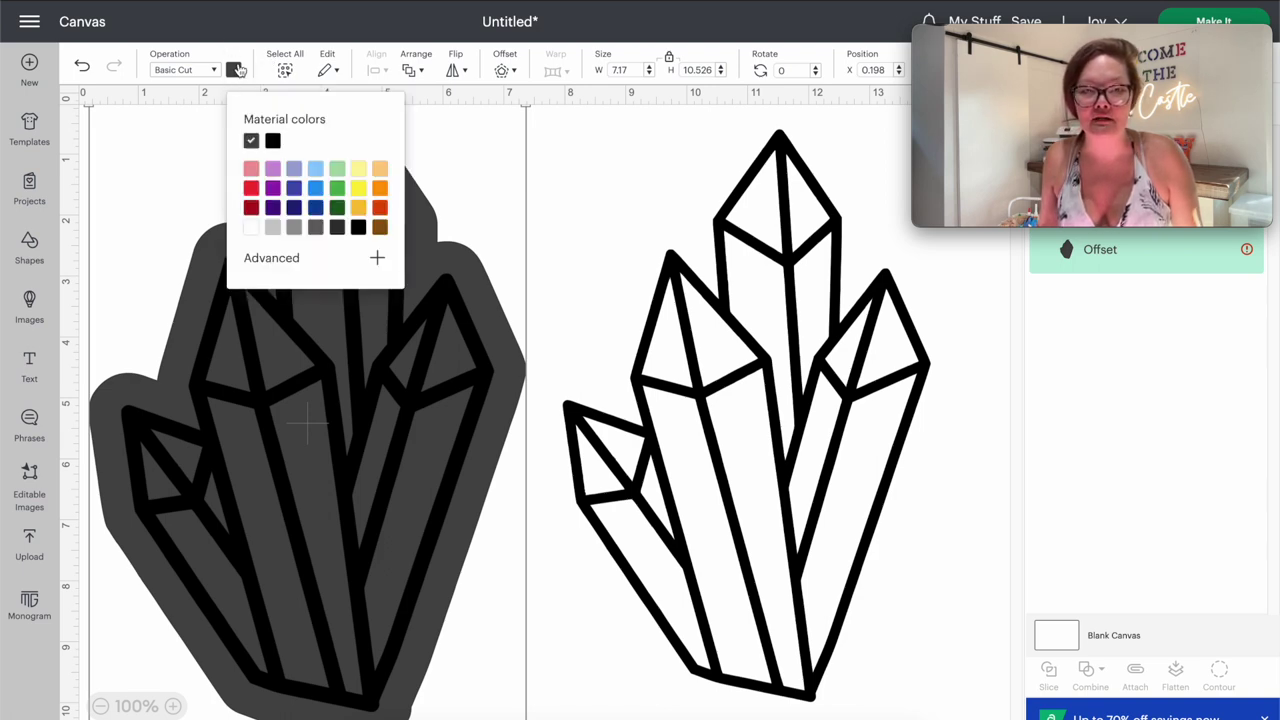
click(315, 170)
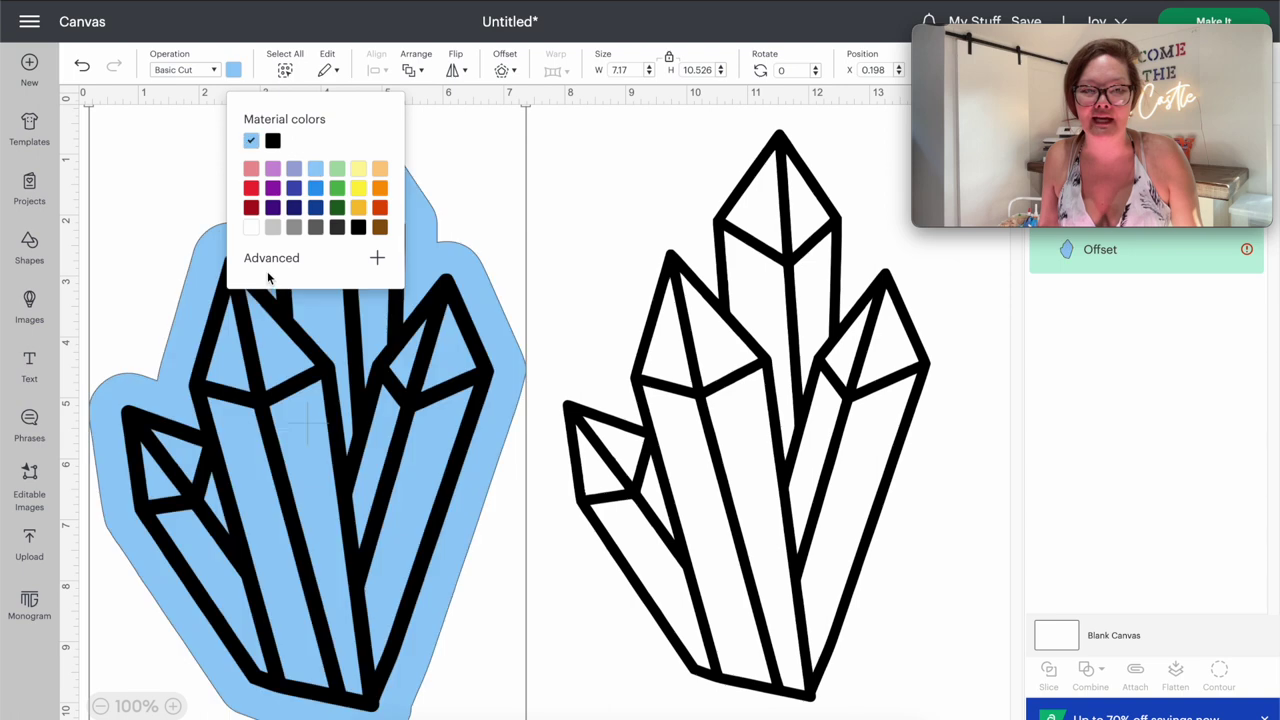
click(271, 260)
click(277, 282)
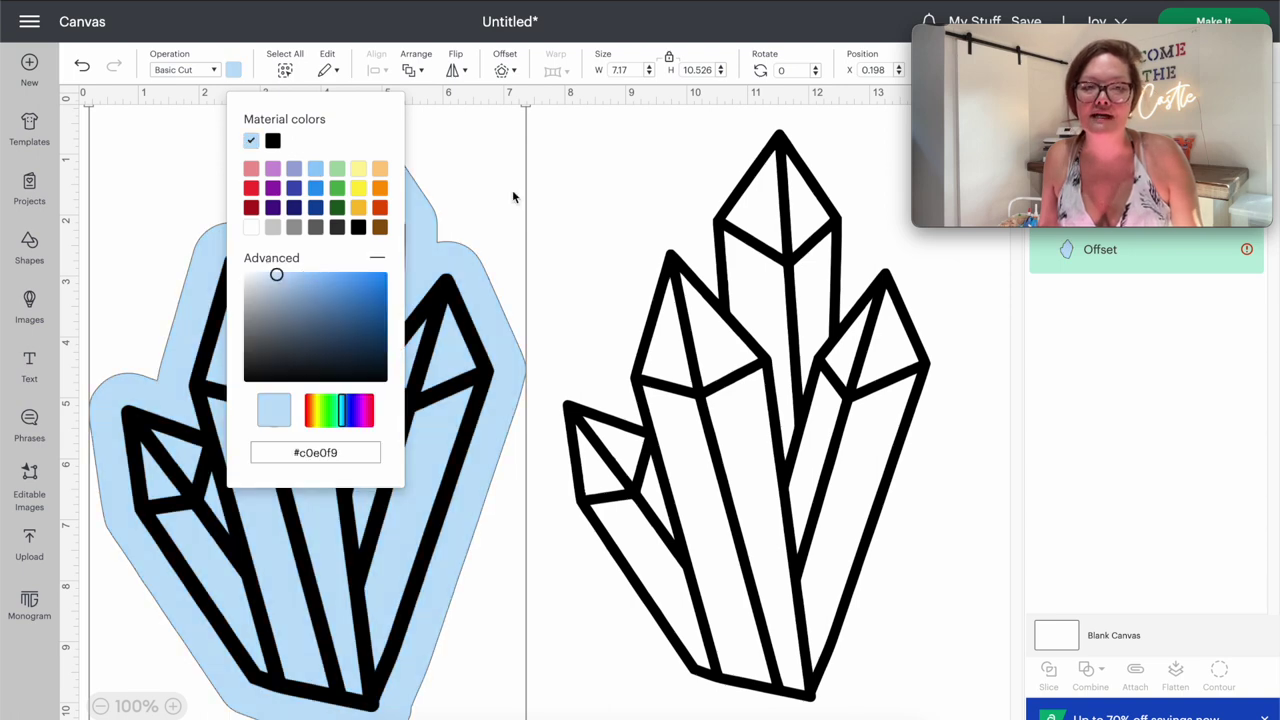
Step: Add a rounded 0.528 in offset around the thinner original crystal and color it the same light blue, #c0e0f9
click(583, 172)
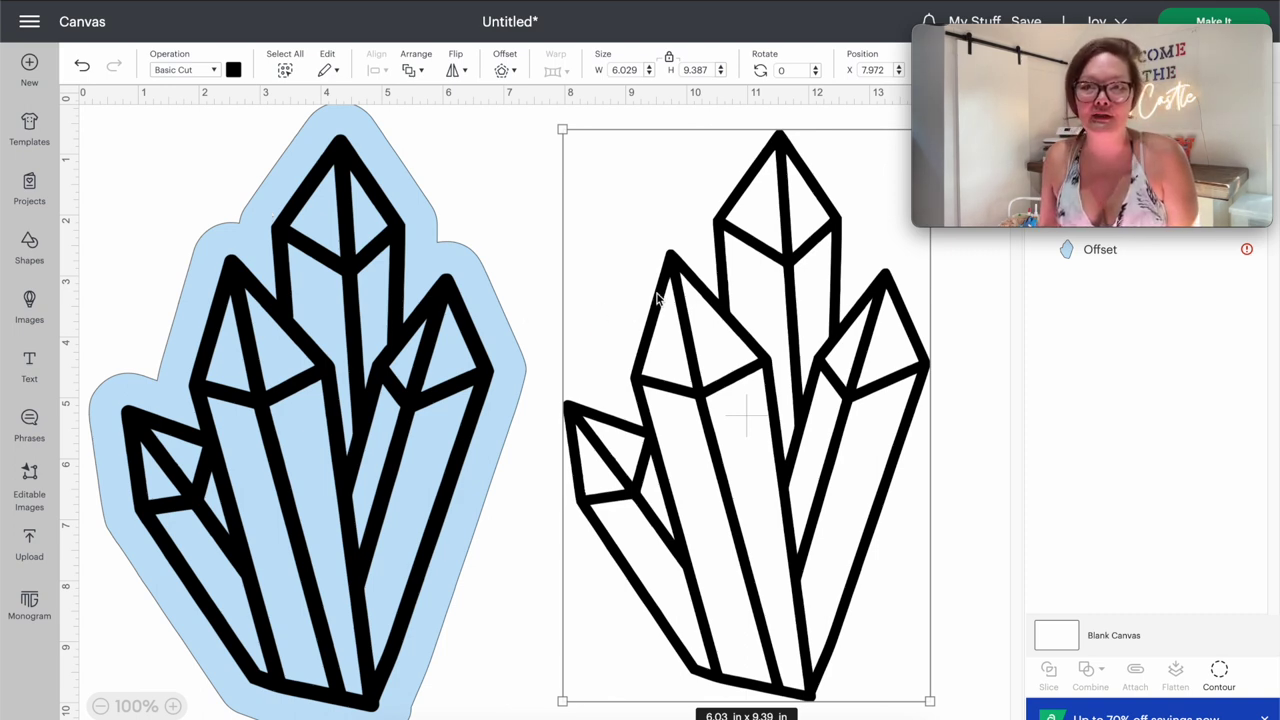
click(507, 71)
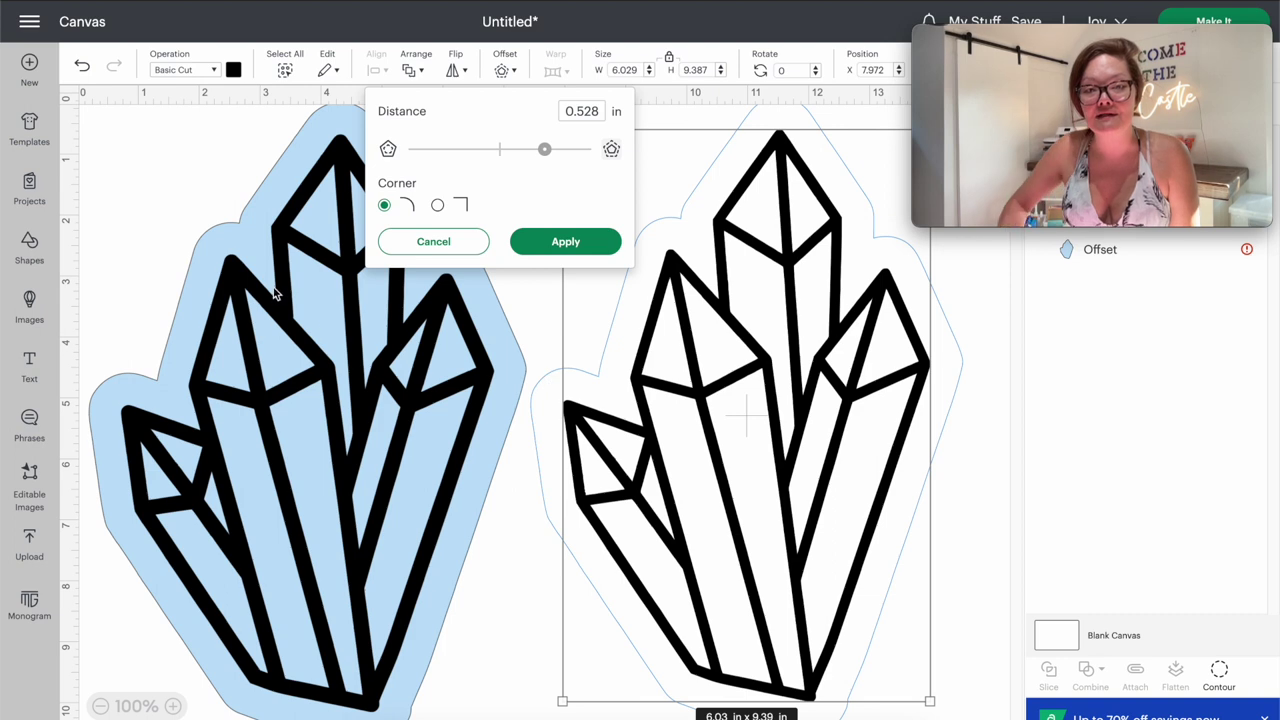
click(541, 244)
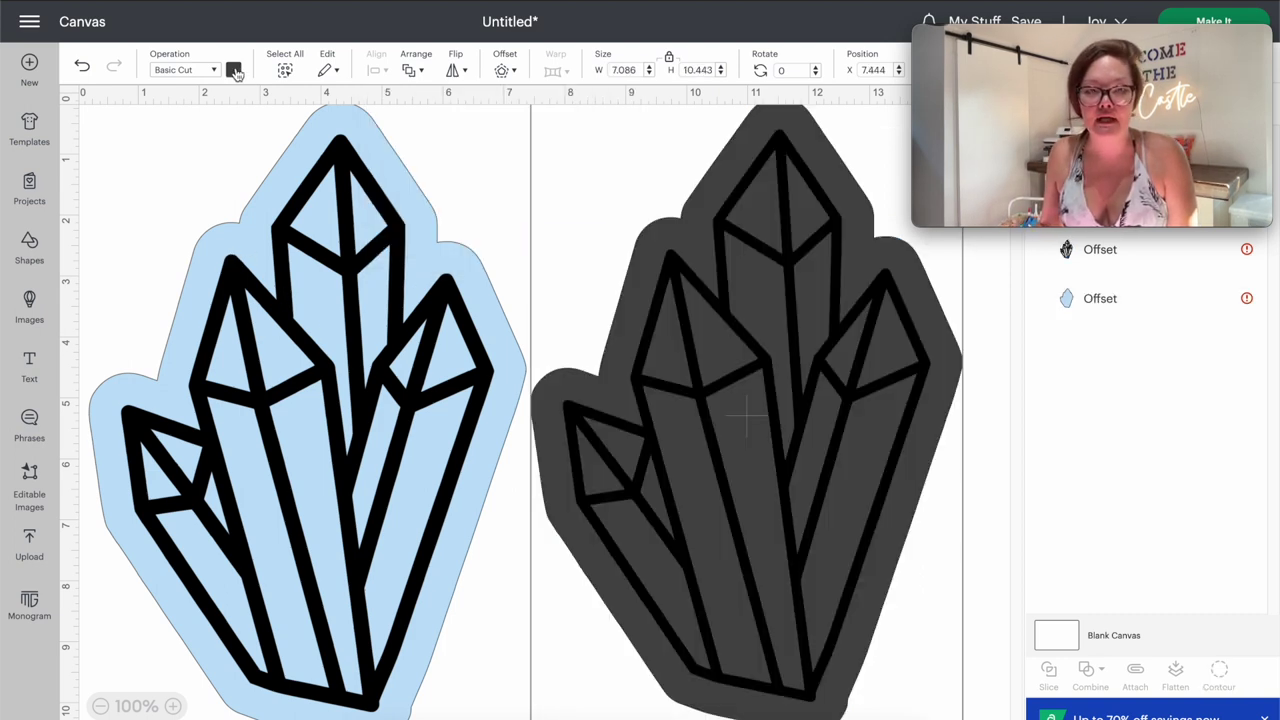
click(234, 71)
click(255, 142)
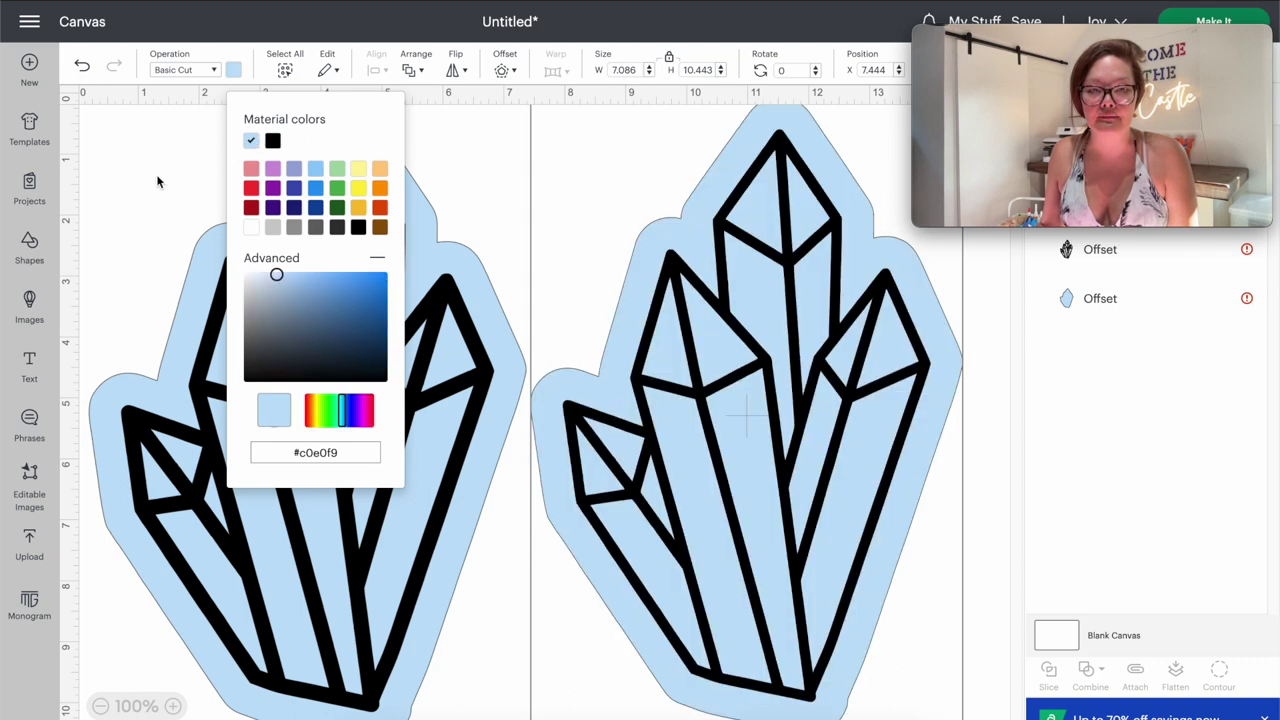
click(210, 245)
Step: Select both crystals with their blue backings and move them down to clear the upper canvas
click(994, 708)
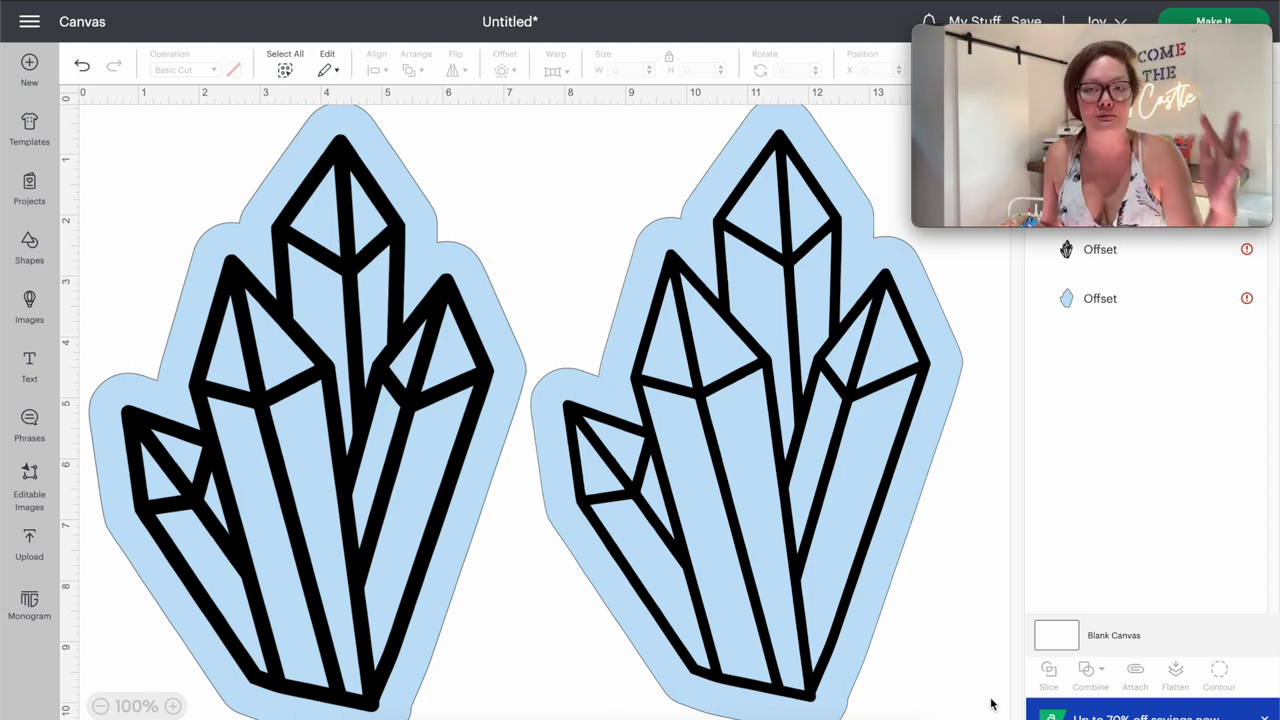
drag(992, 704, 110, 80)
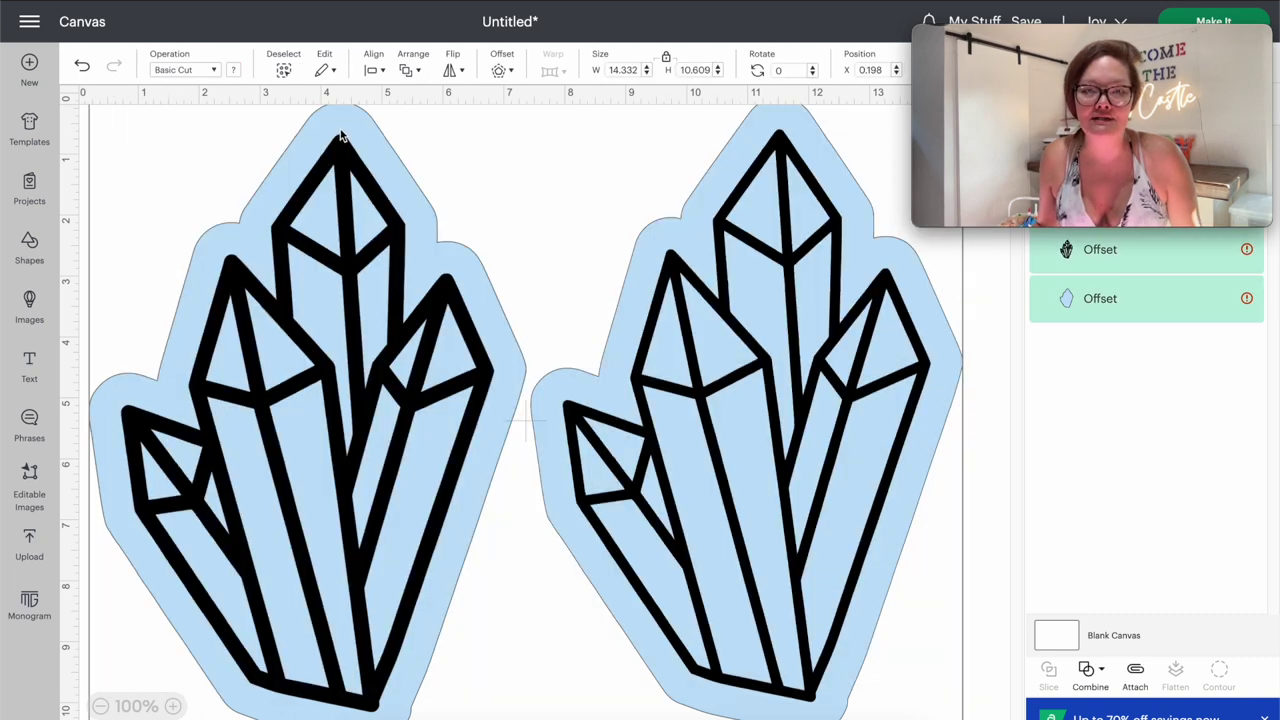
drag(340, 140, 372, 719)
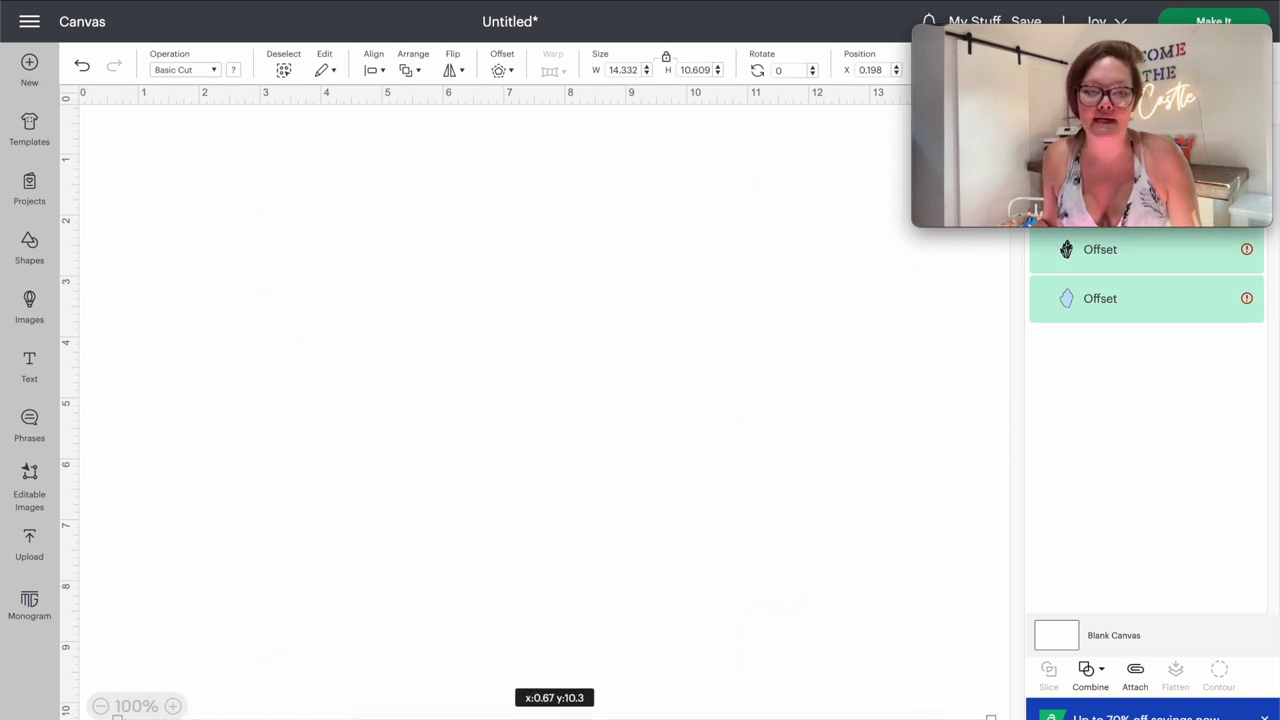
Step: Insert the wider free five-pointed star shape on the cleared canvas
click(40, 241)
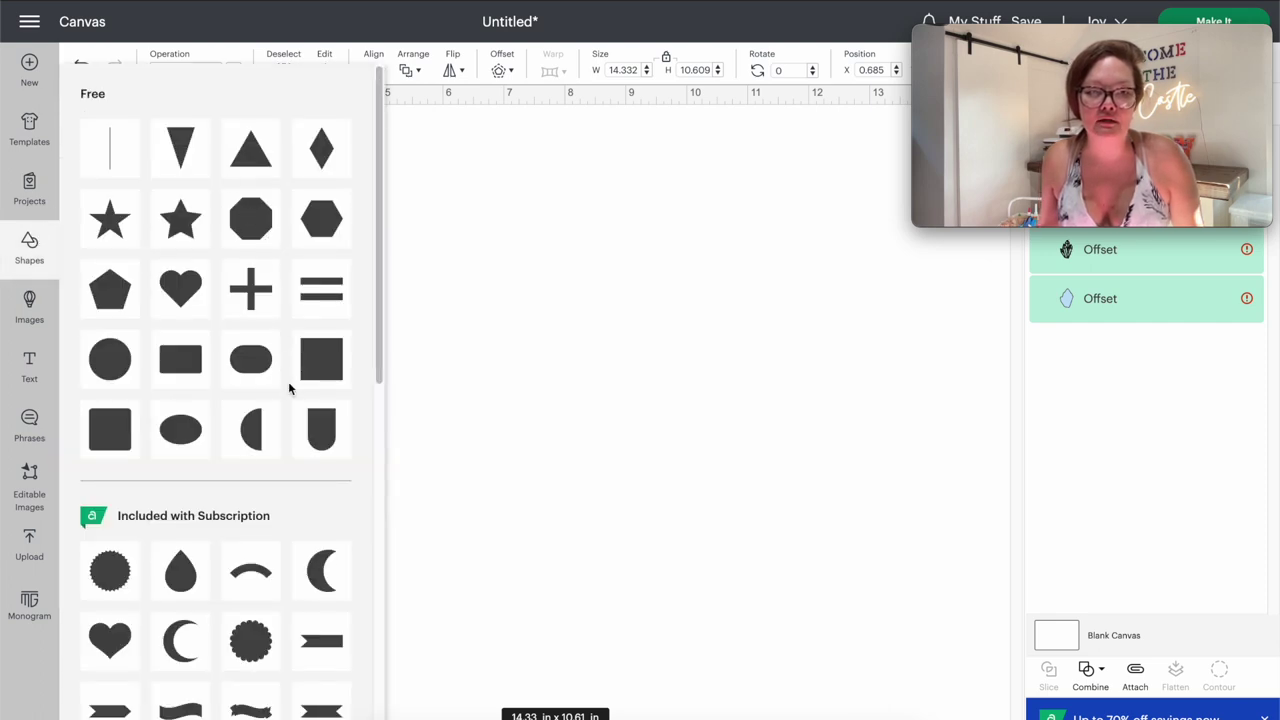
click(180, 220)
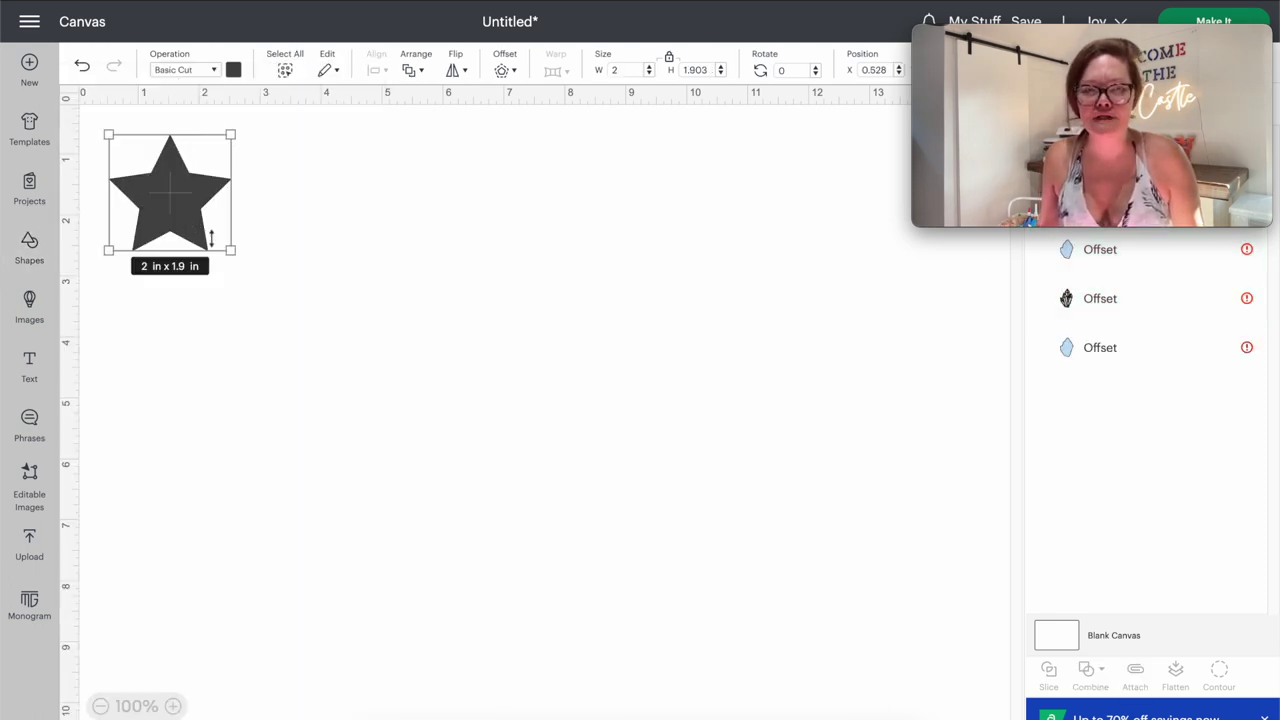
Step: Enlarge the star to about 9.85 × 9.37 in and place it in the middle of the cleared canvas
click(33, 250)
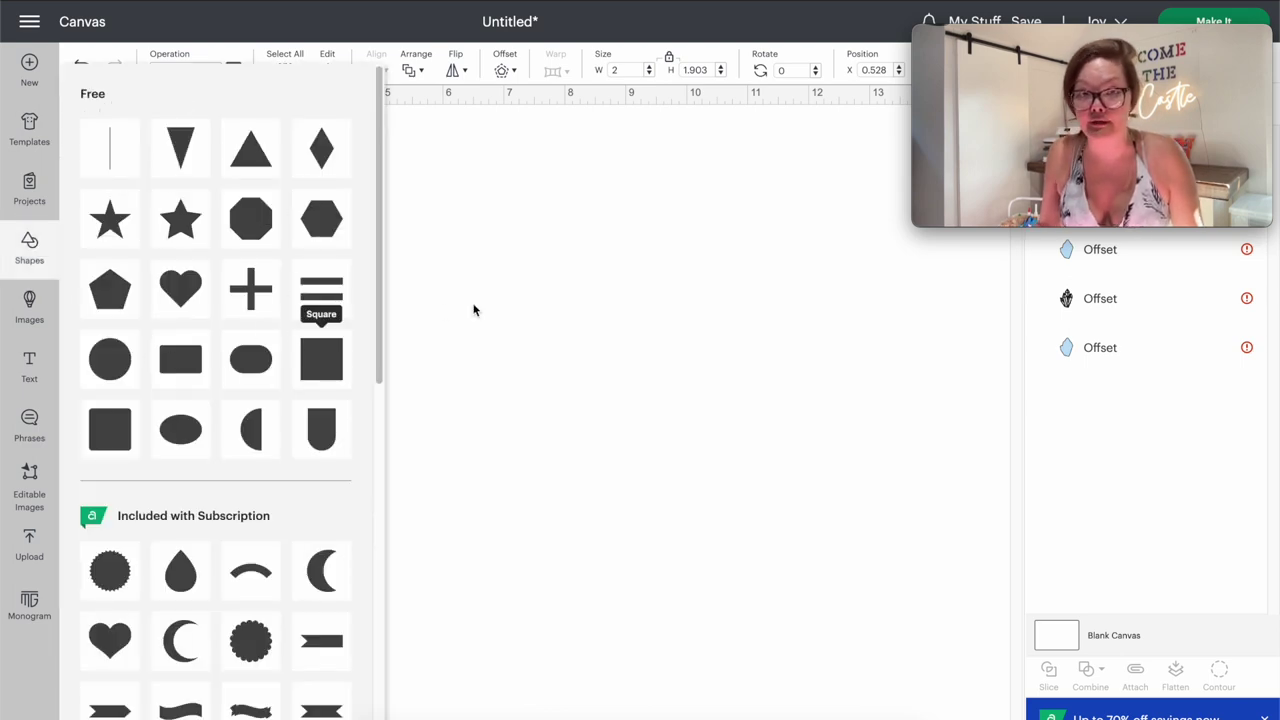
click(447, 285)
drag(191, 217, 531, 520)
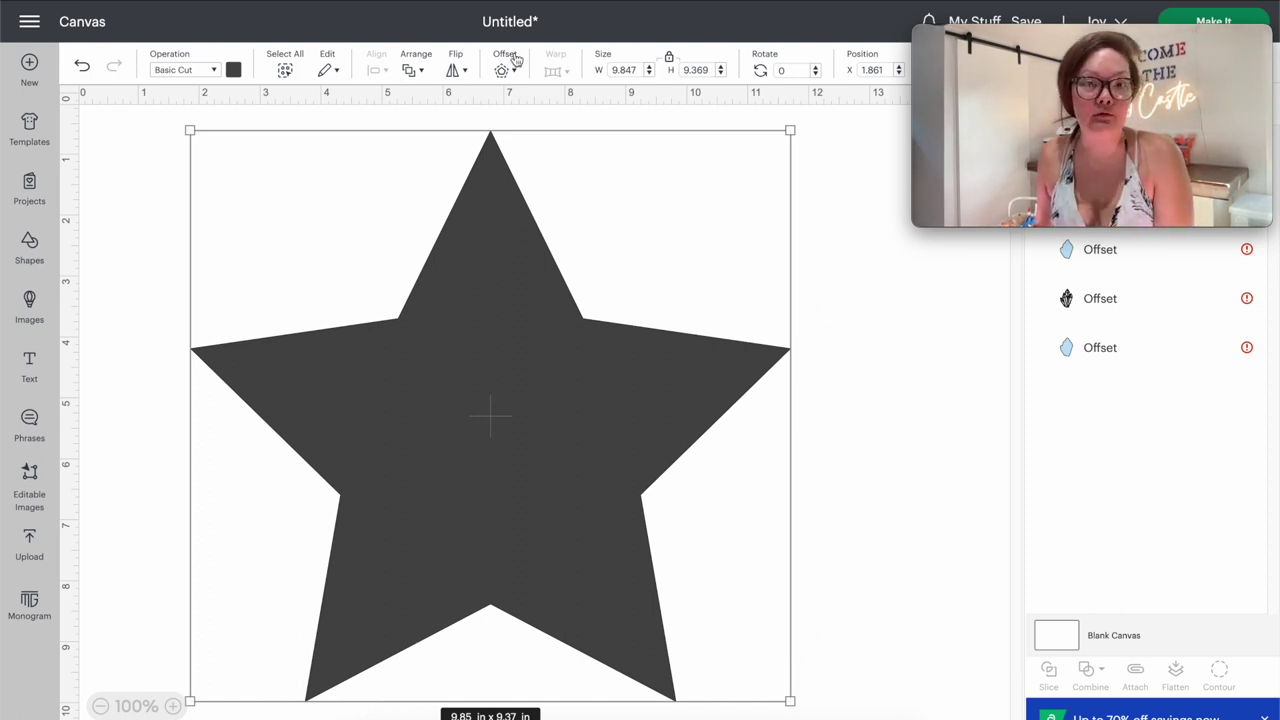
Step: Create an inward offset of the star at -0.292 in with square corners
click(514, 71)
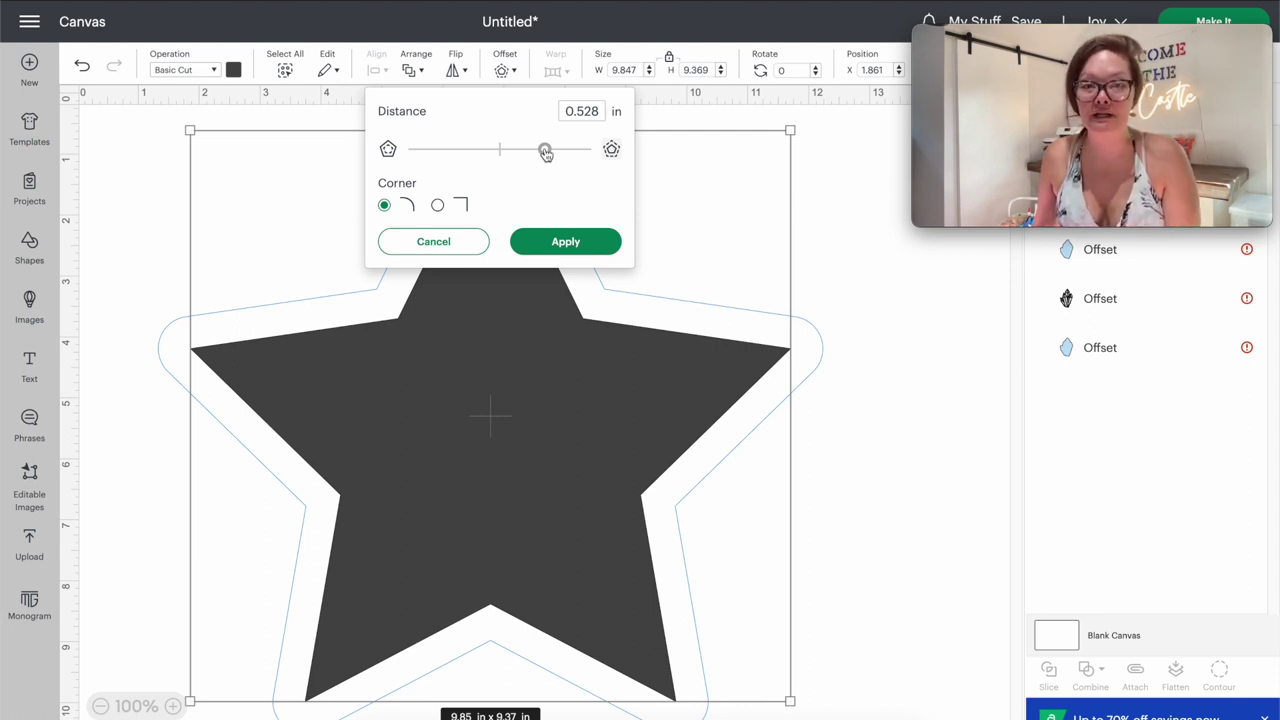
drag(545, 152, 478, 150)
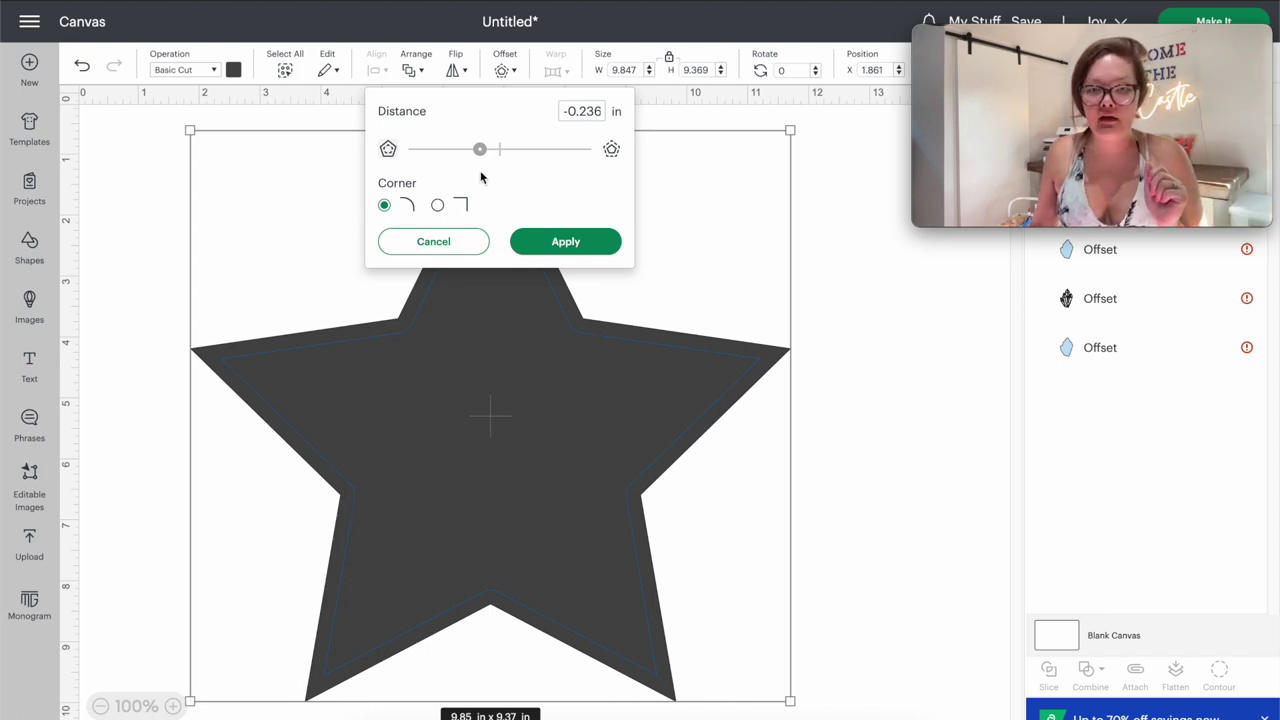
drag(480, 149, 456, 159)
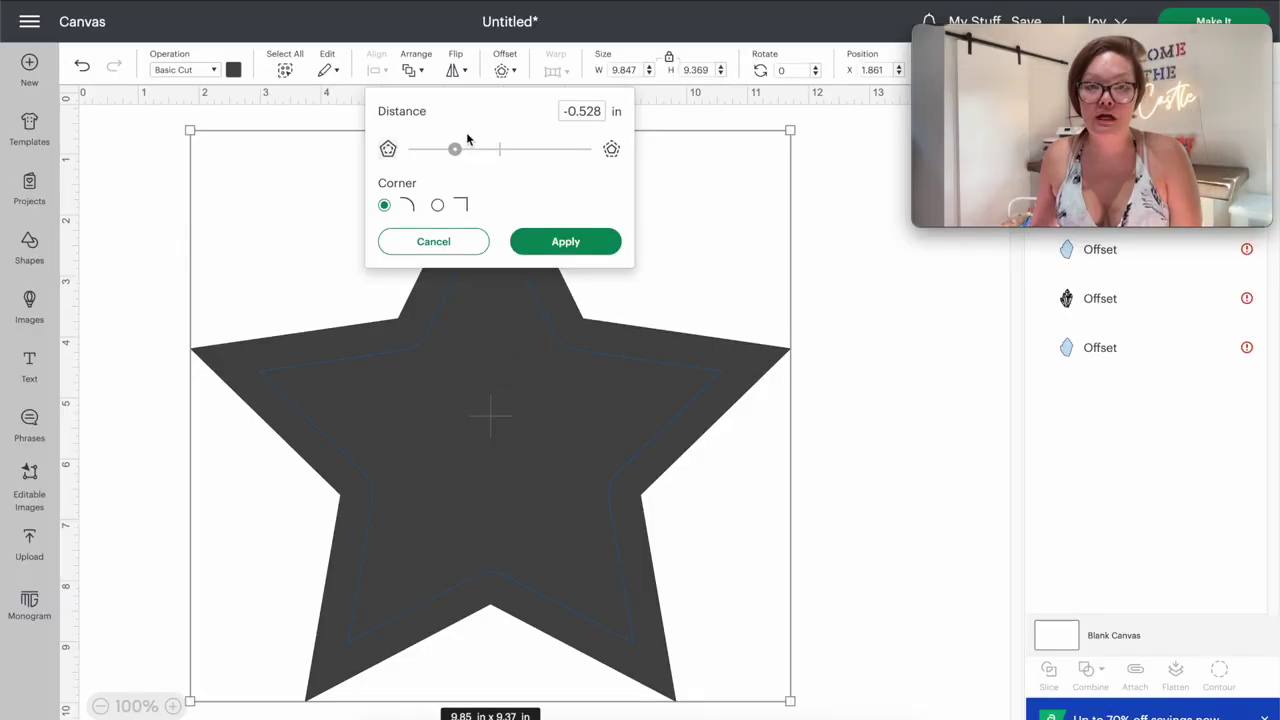
drag(457, 150, 471, 149)
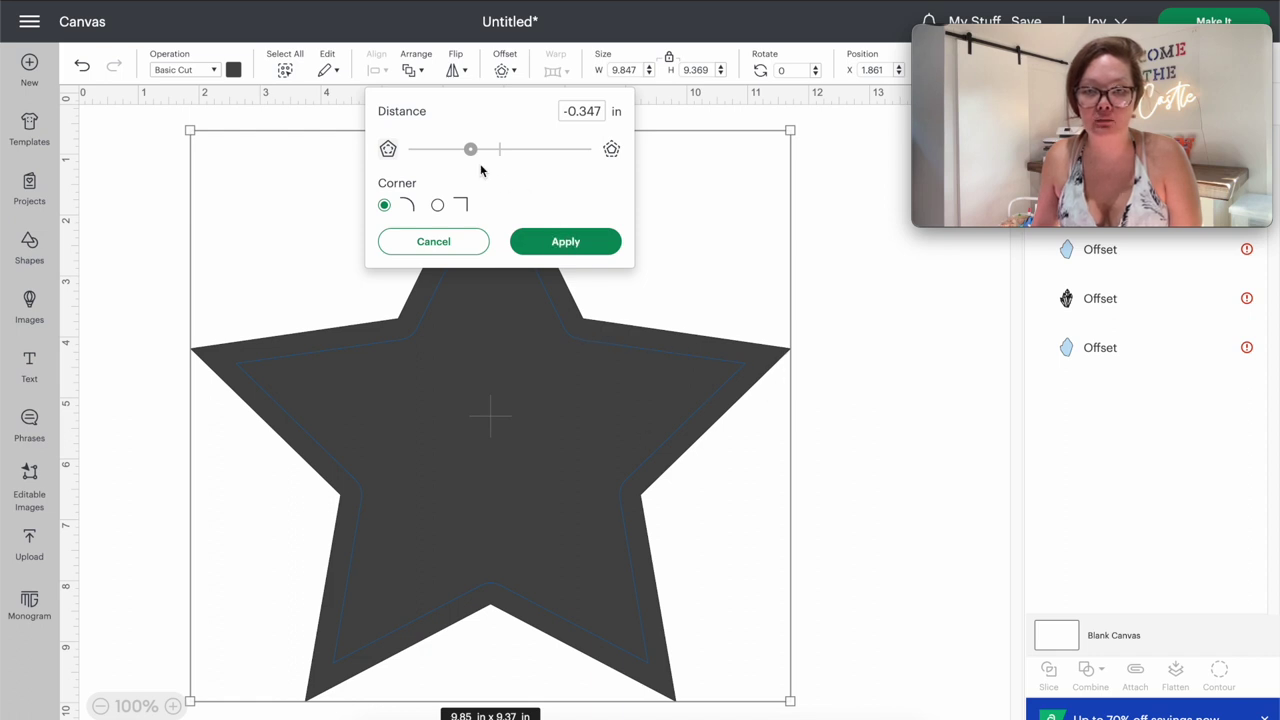
drag(471, 150, 475, 149)
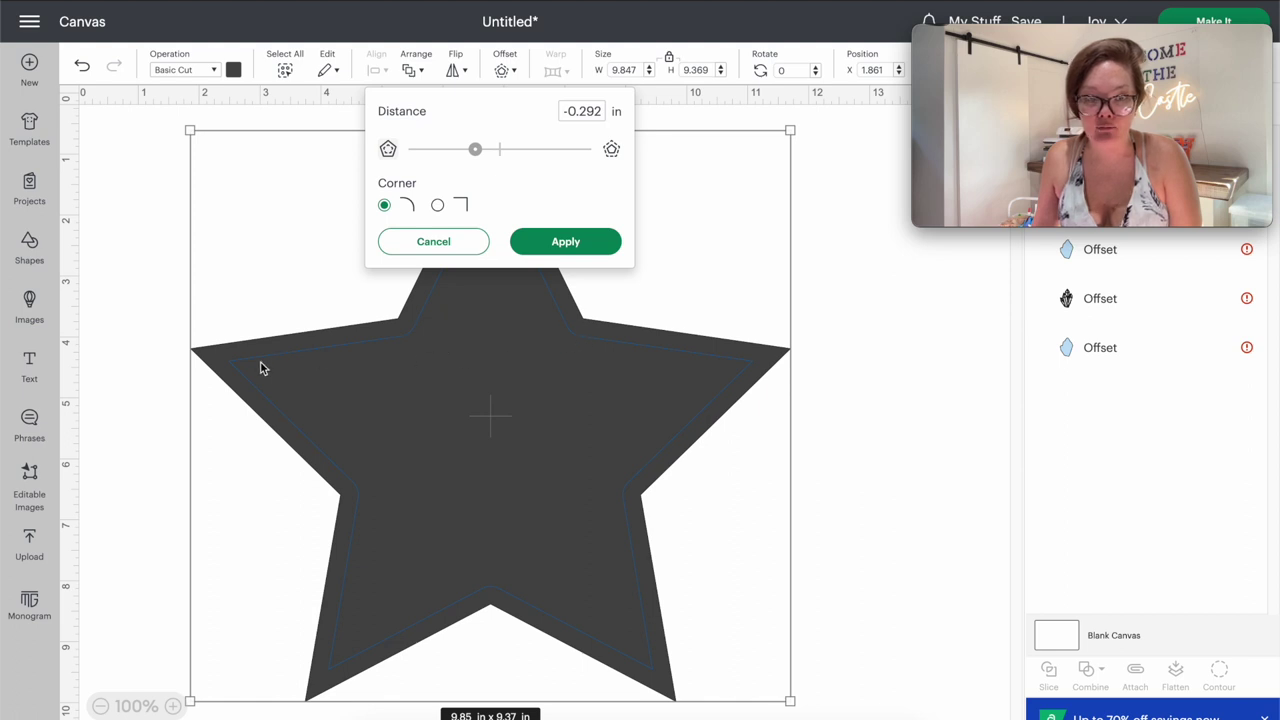
click(438, 205)
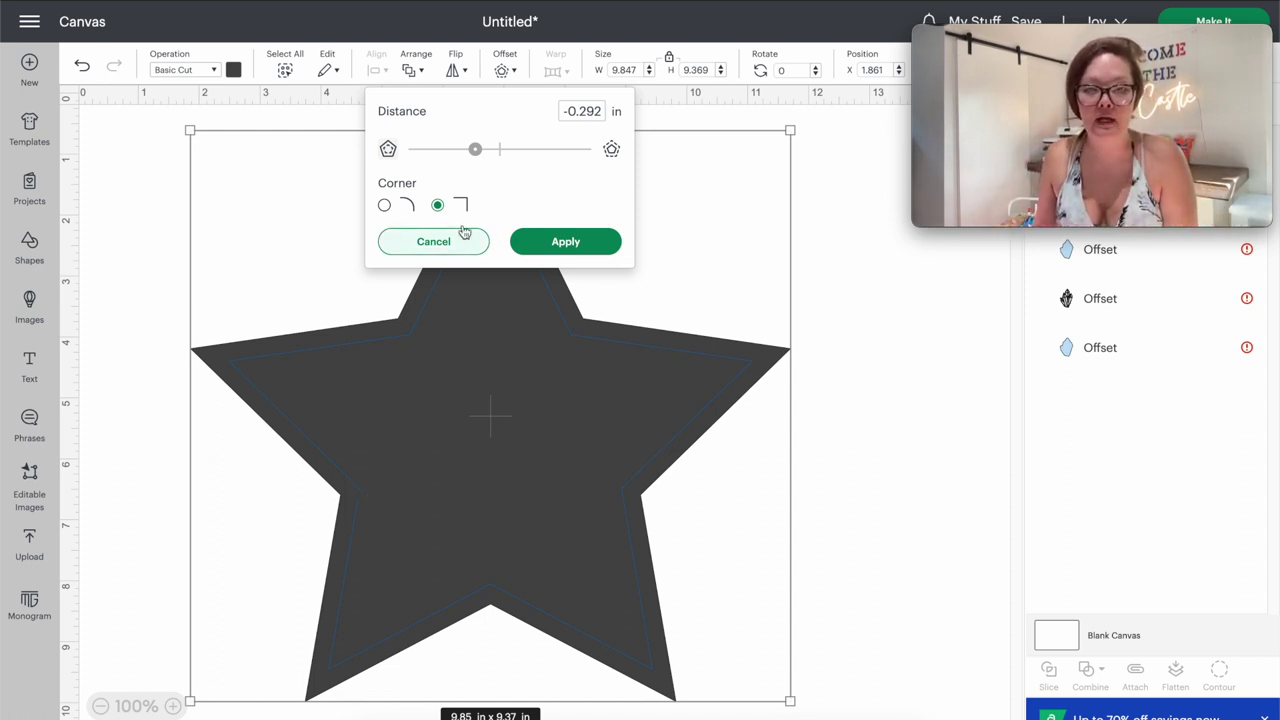
click(560, 251)
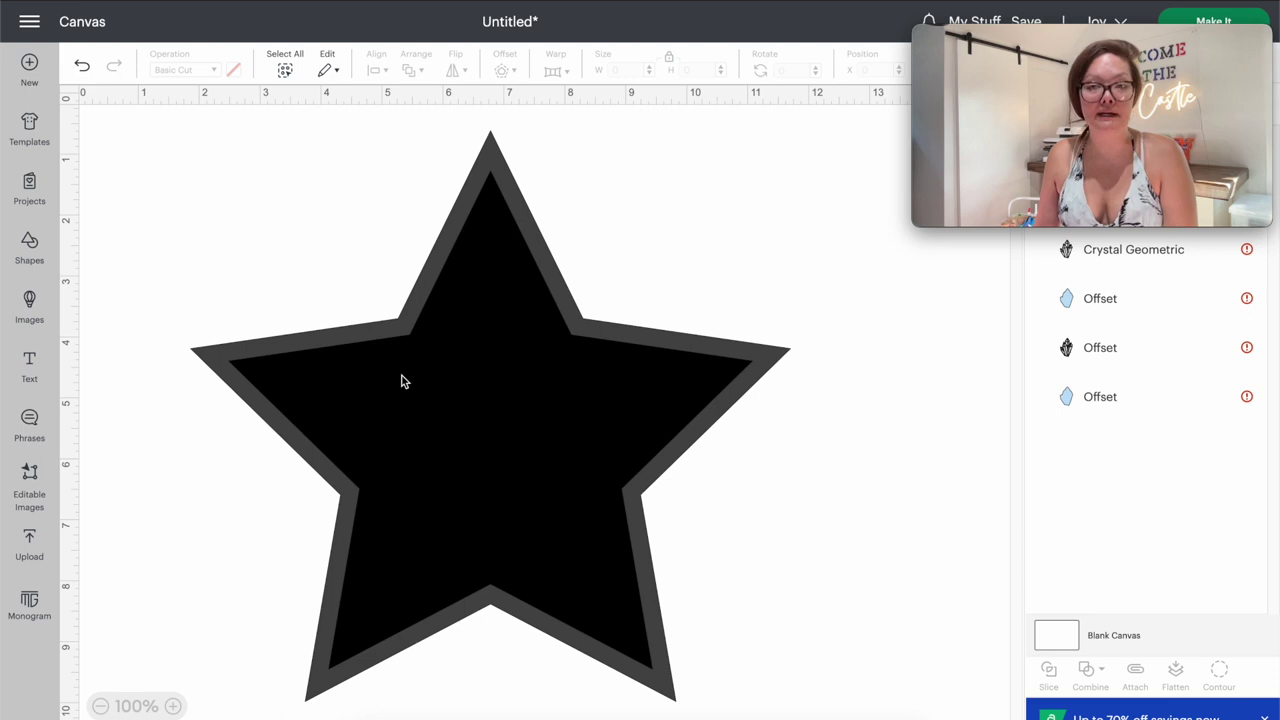
Step: Slice the star with its inner offset and delete the cut-out solid stars, keeping only the outline
click(945, 467)
drag(945, 467, 207, 357)
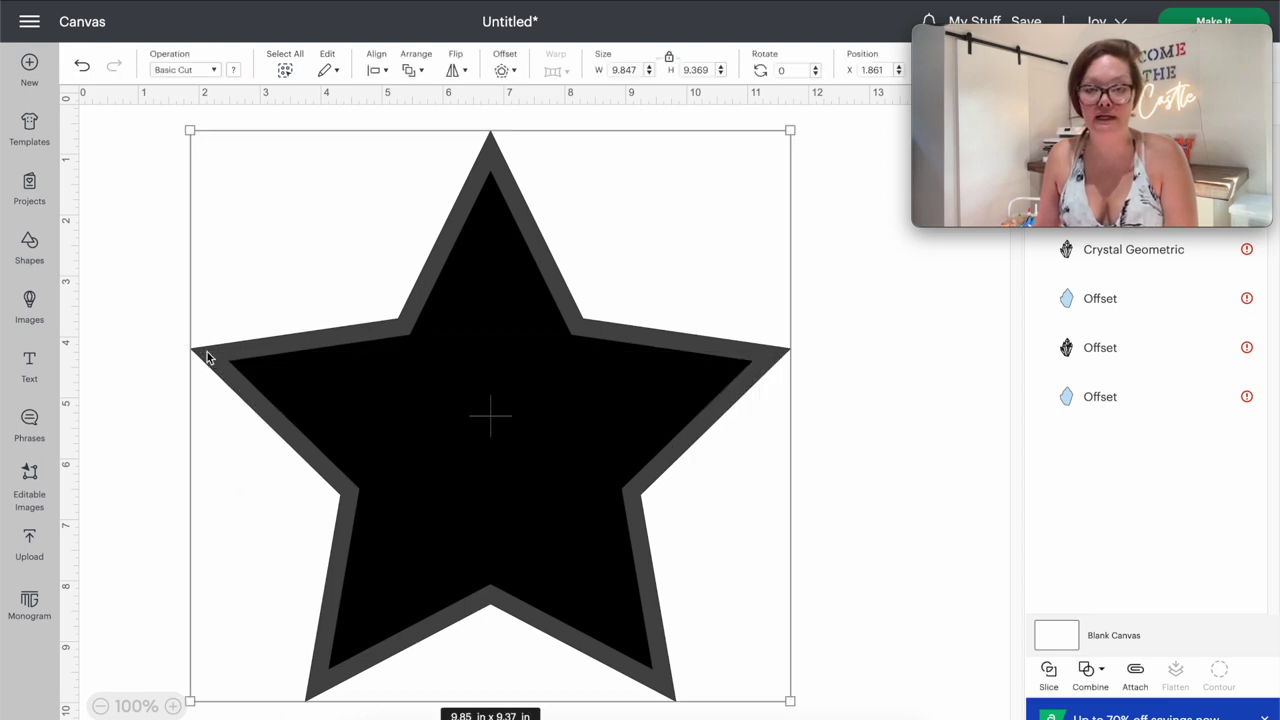
click(1049, 670)
drag(591, 433, 601, 457)
key(Delete)
click(534, 441)
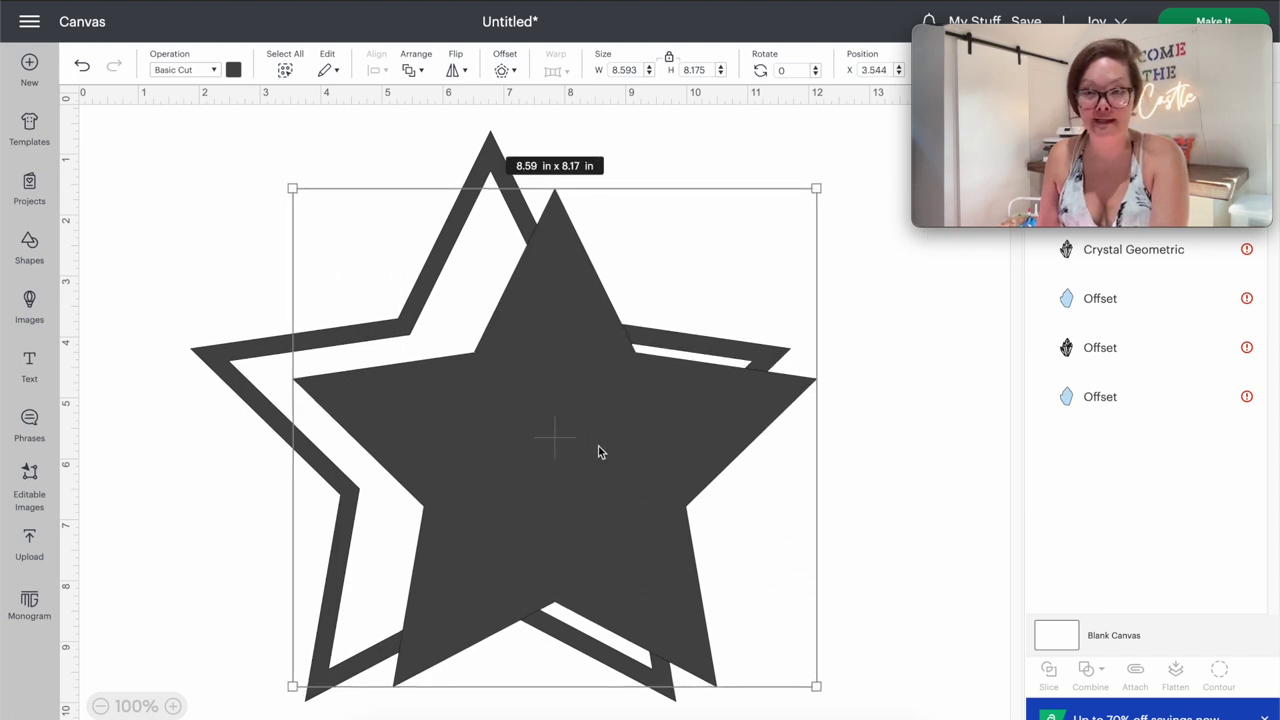
key(Delete)
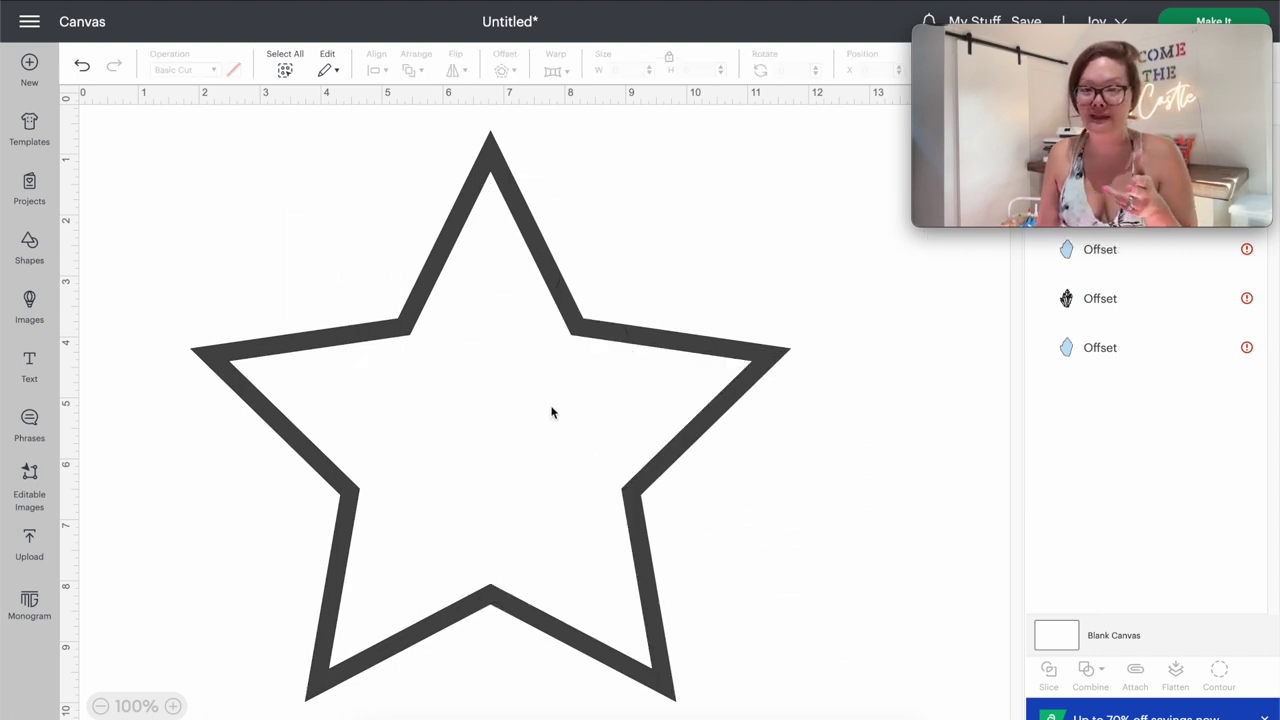
Step: Recolor the star outline to the black already used in the project
click(614, 310)
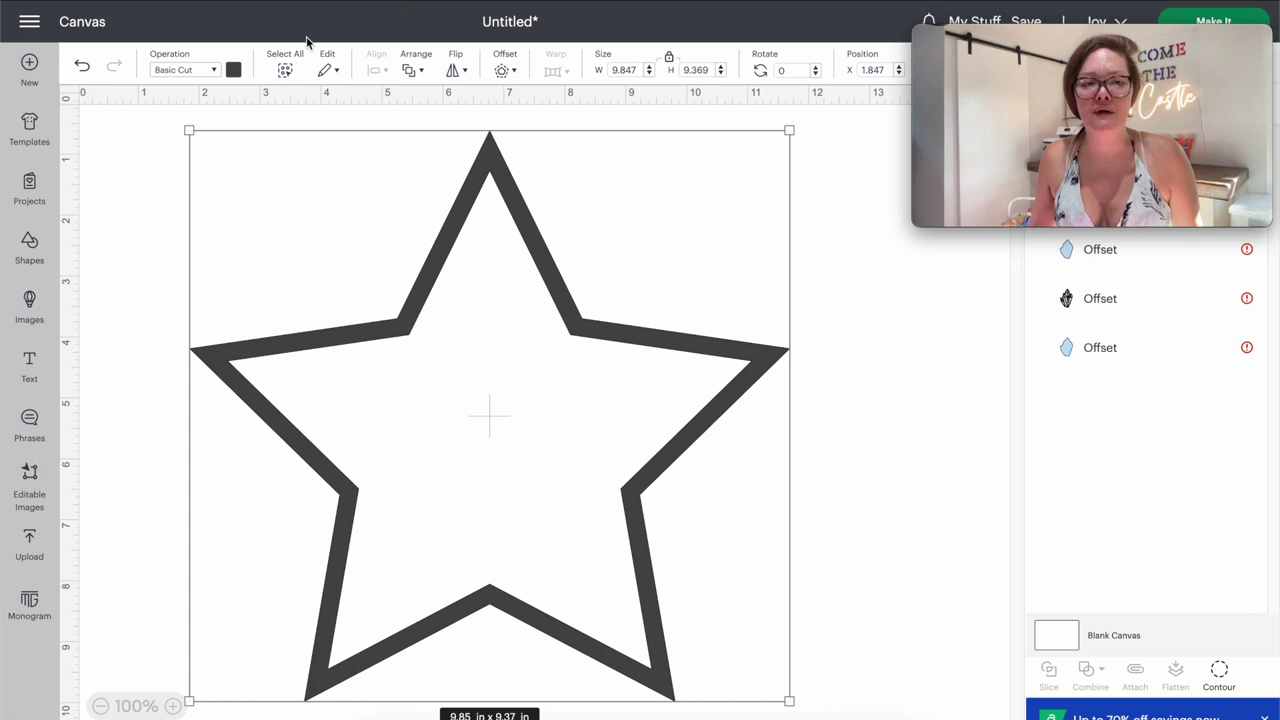
click(237, 69)
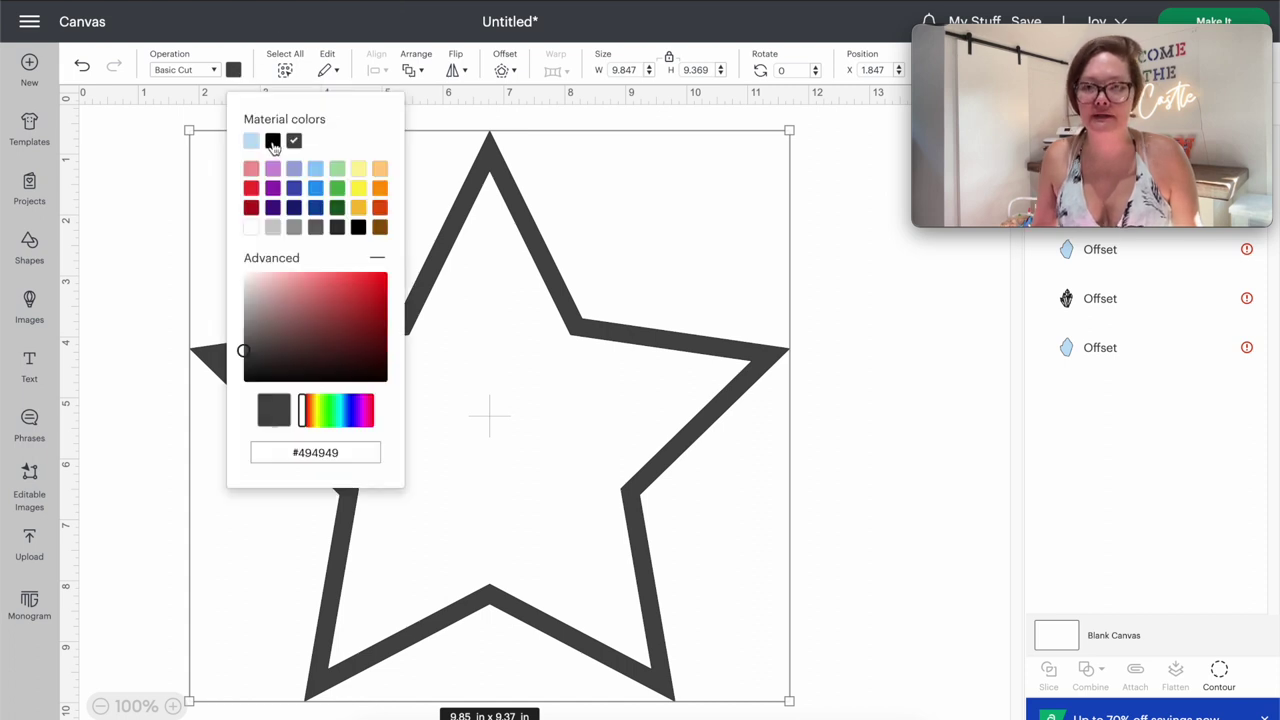
click(273, 140)
click(774, 291)
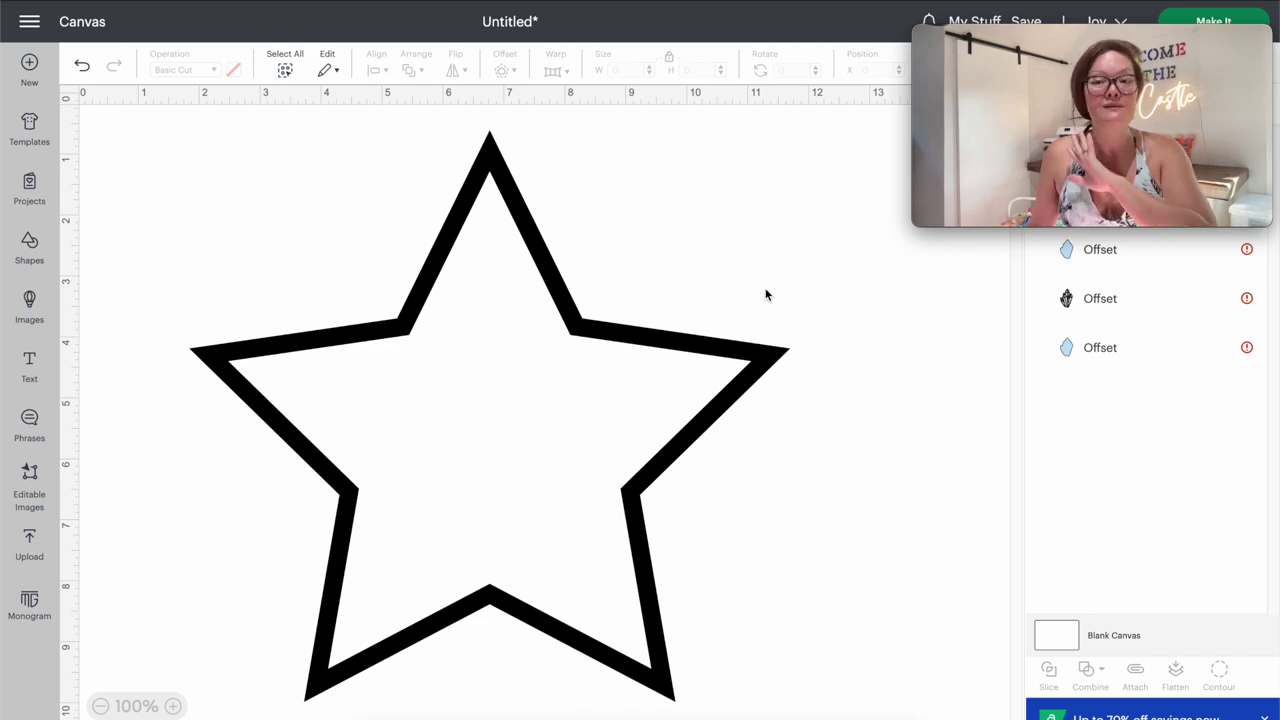
Step: Add a 0.542 in outward offset with square corners around the black star outline
click(624, 338)
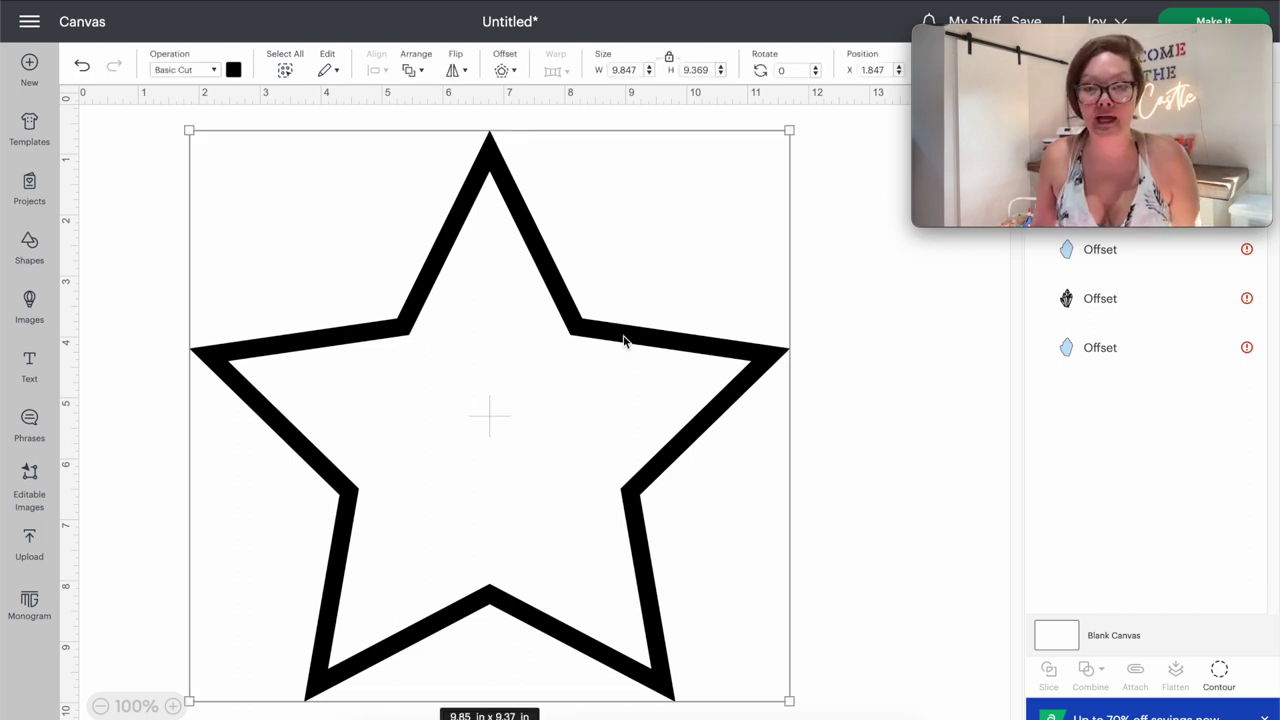
click(507, 70)
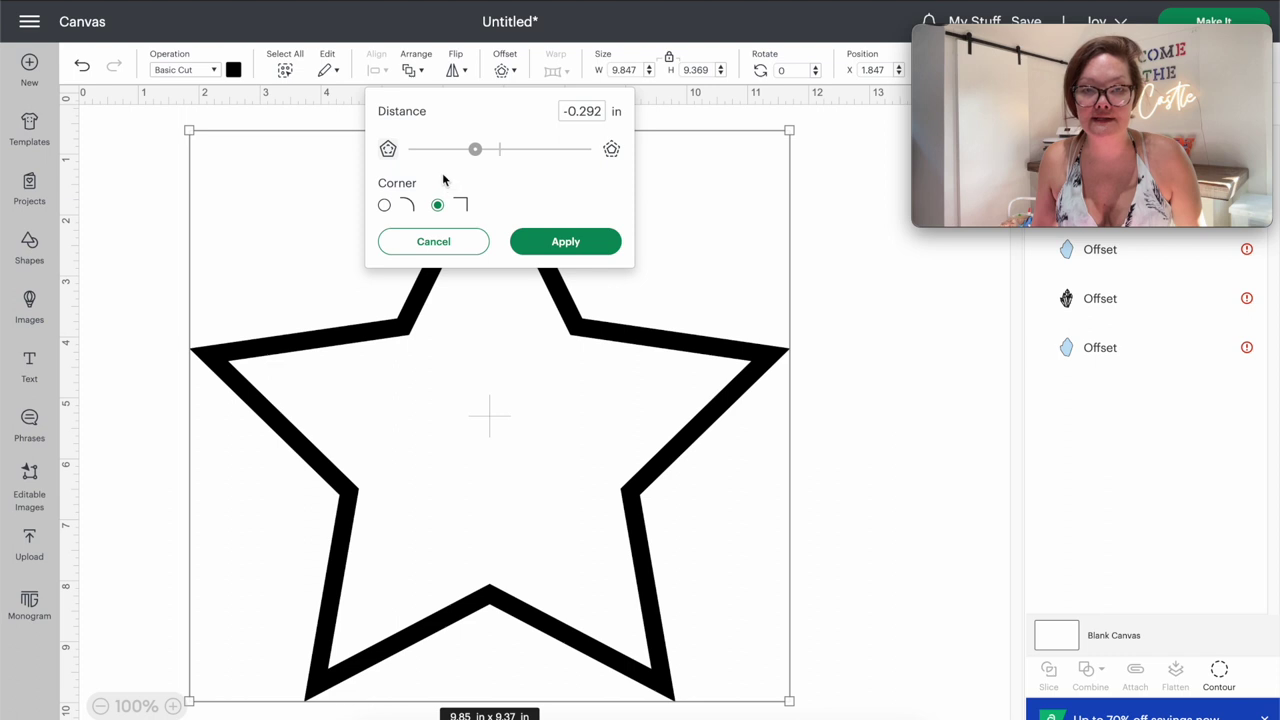
click(476, 150)
drag(476, 150, 527, 152)
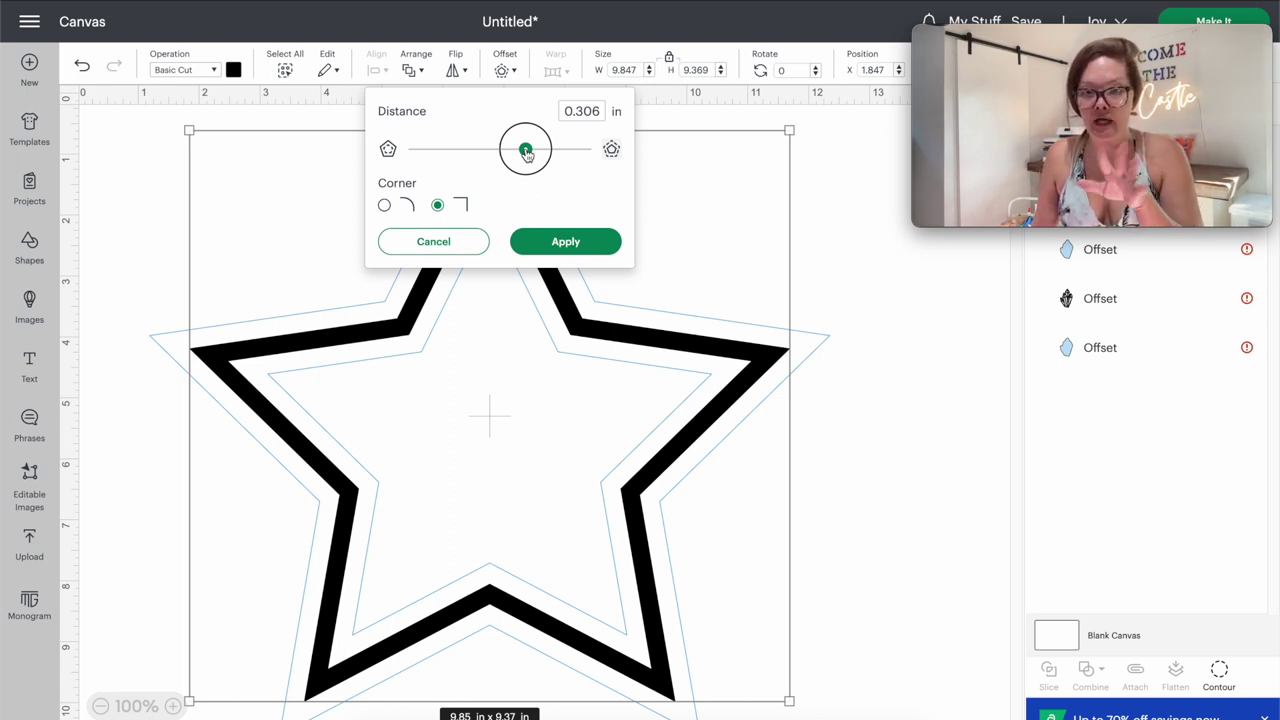
drag(527, 153, 535, 154)
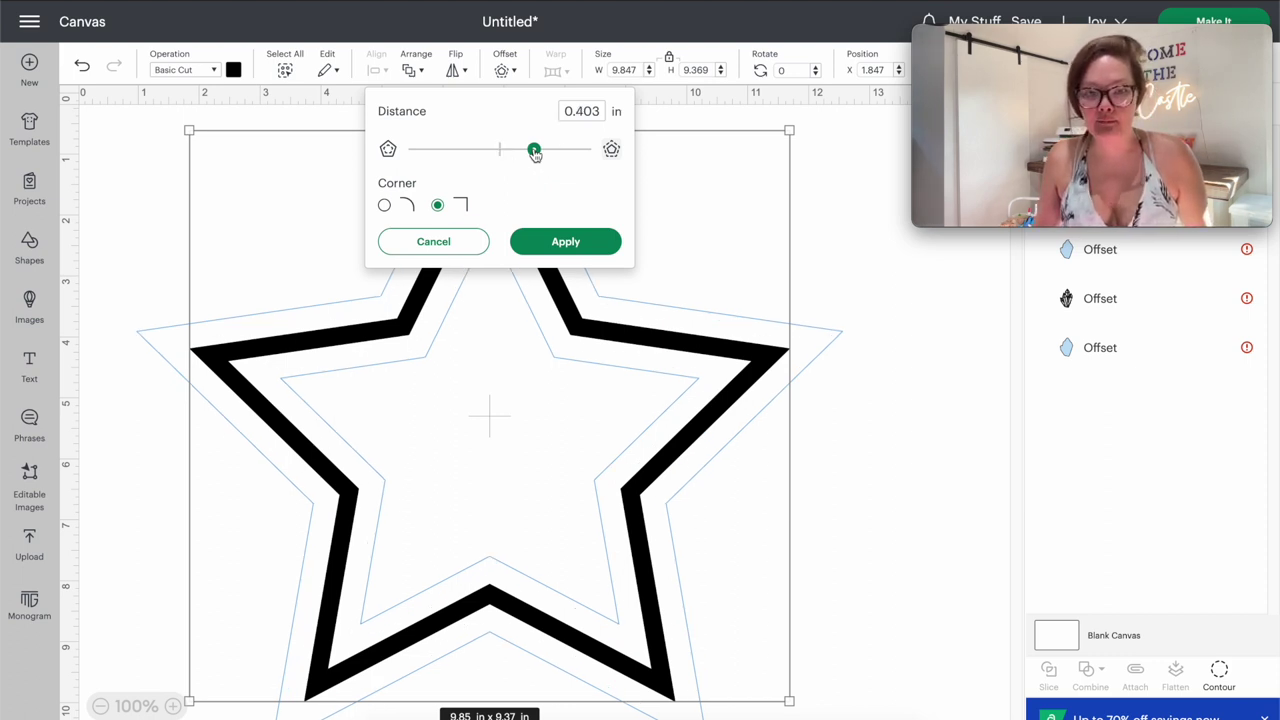
click(385, 206)
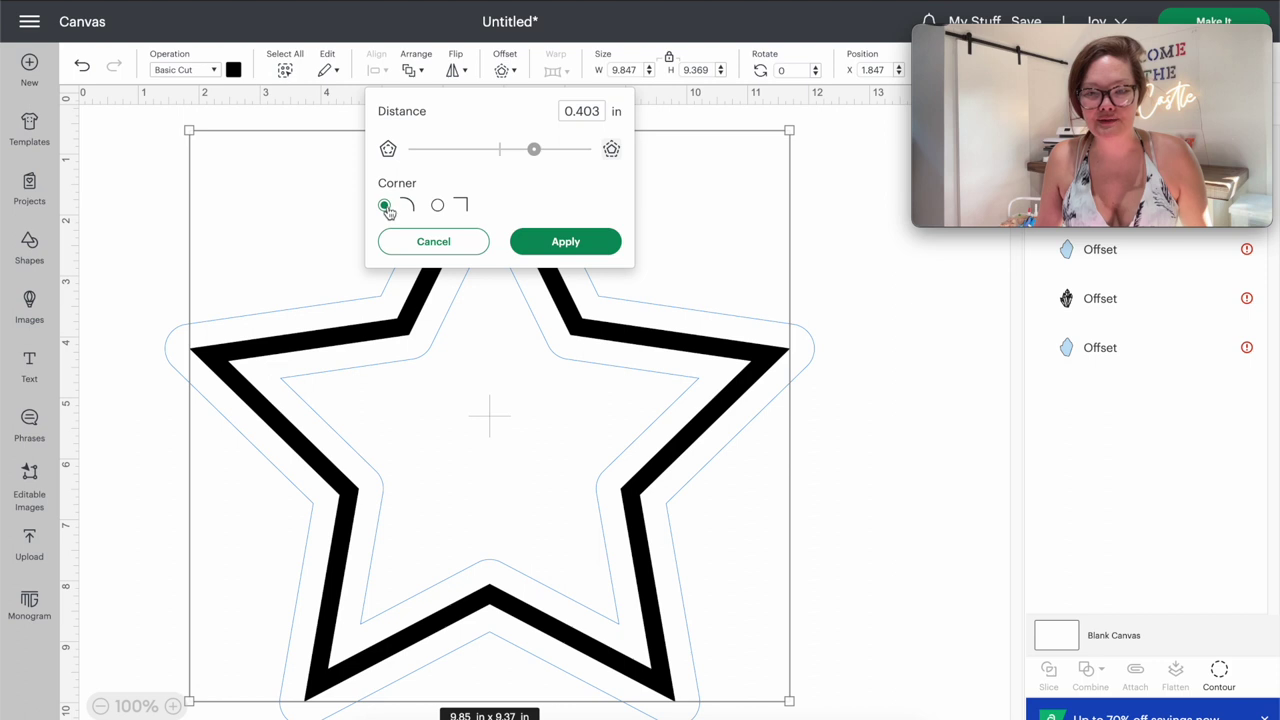
click(437, 205)
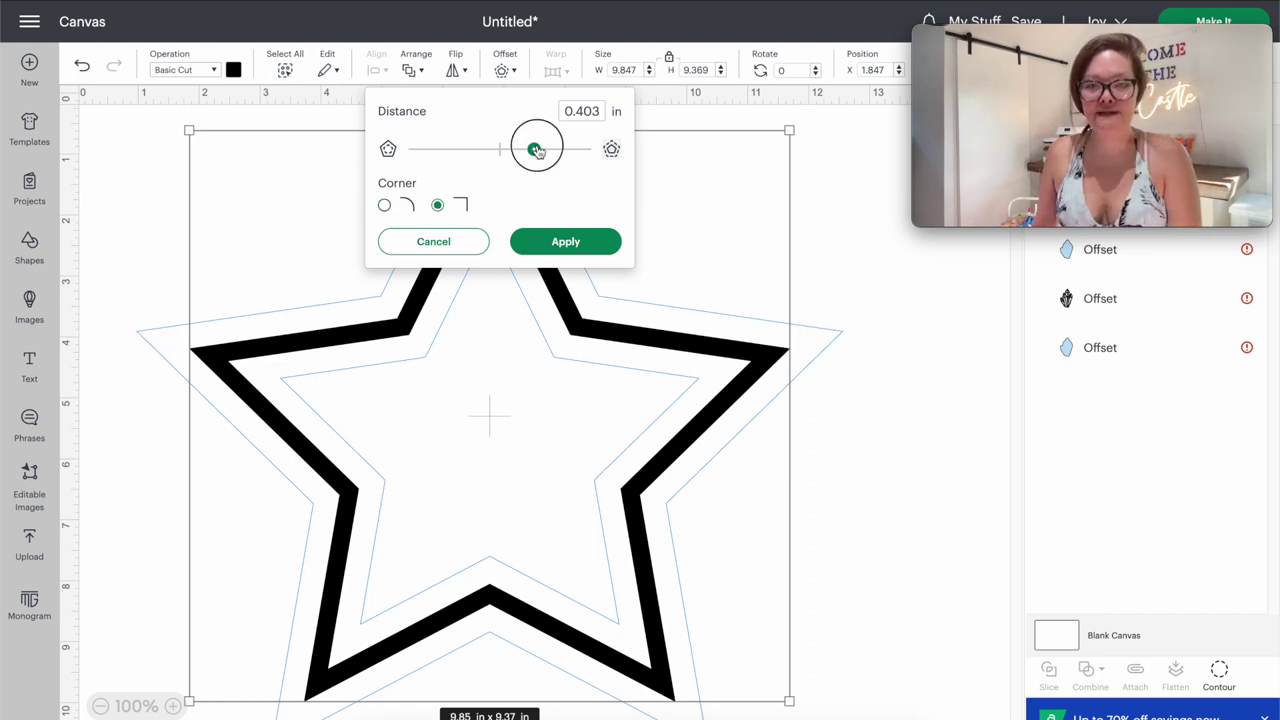
drag(536, 149, 539, 149)
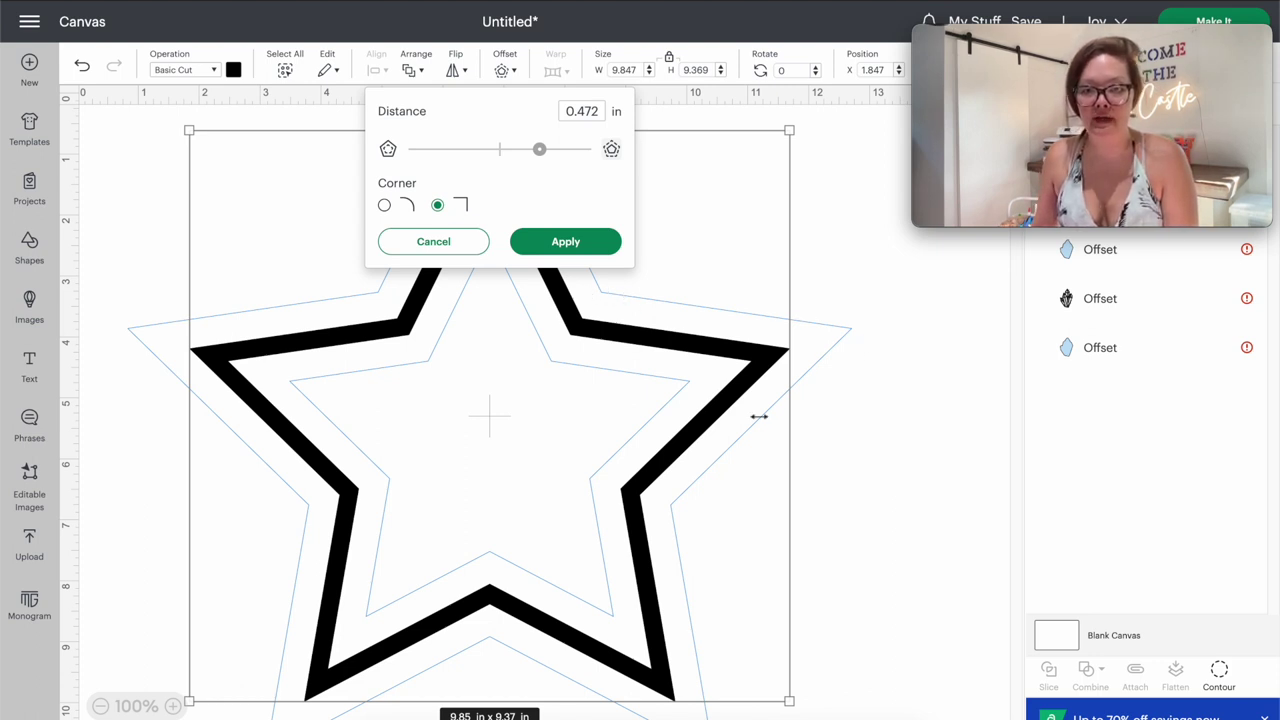
drag(543, 152, 545, 150)
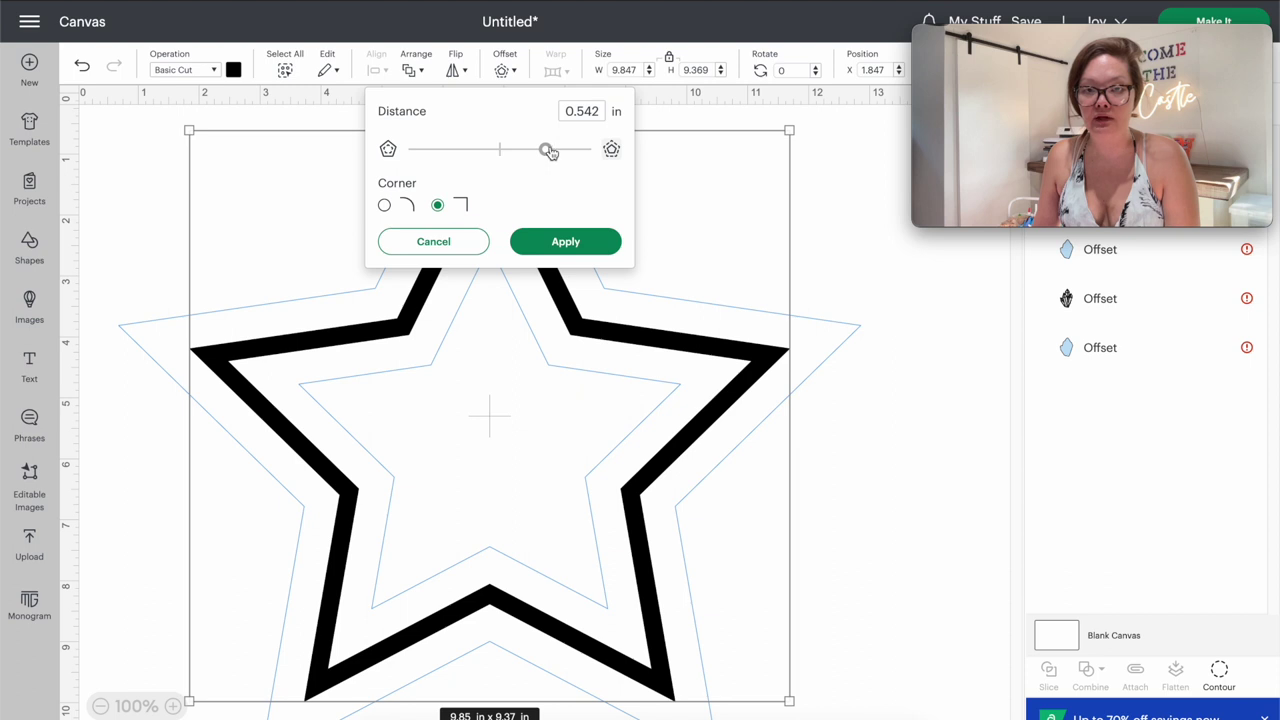
click(585, 241)
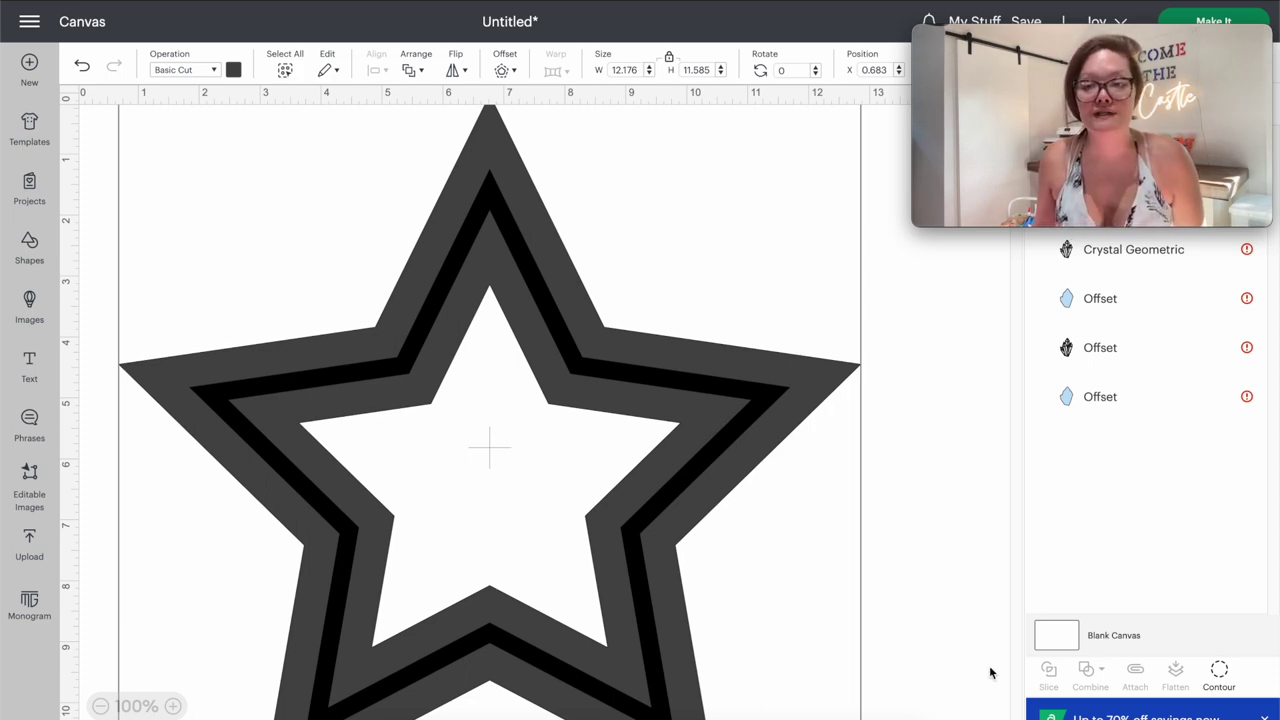
Step: Hide the inner star contour of the new offset to make it a solid backing
click(1220, 672)
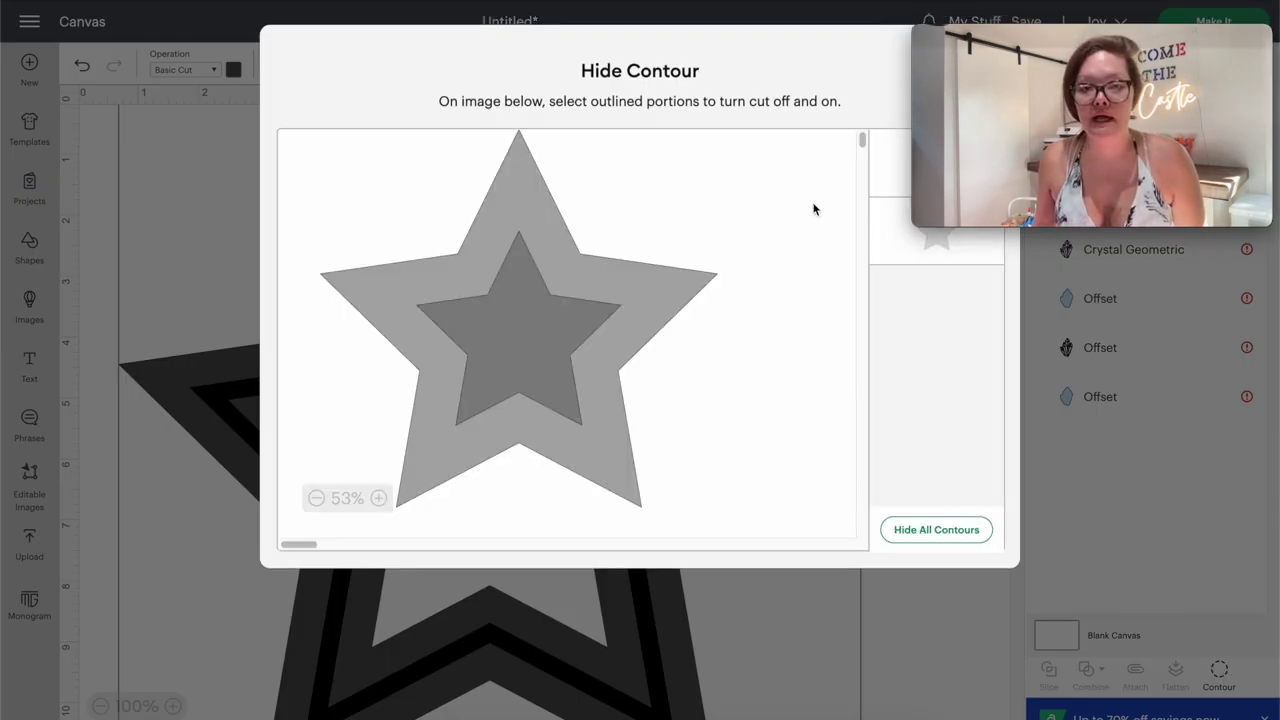
click(534, 334)
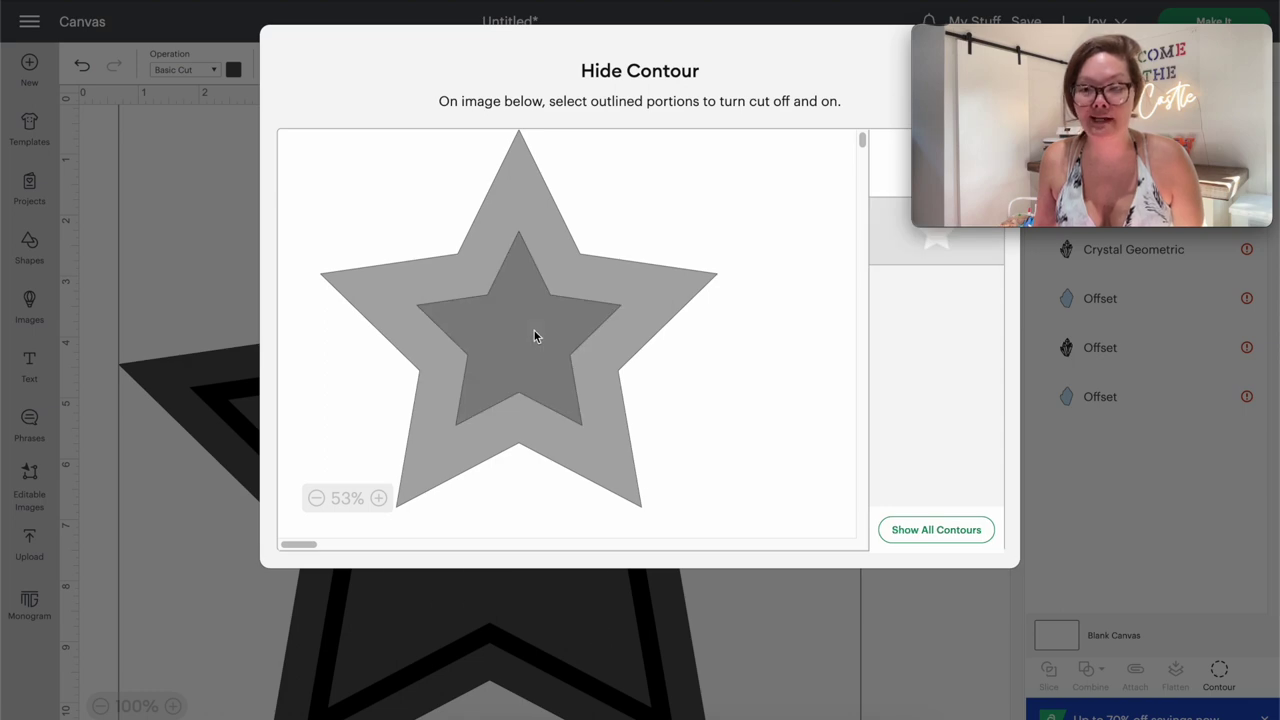
click(534, 331)
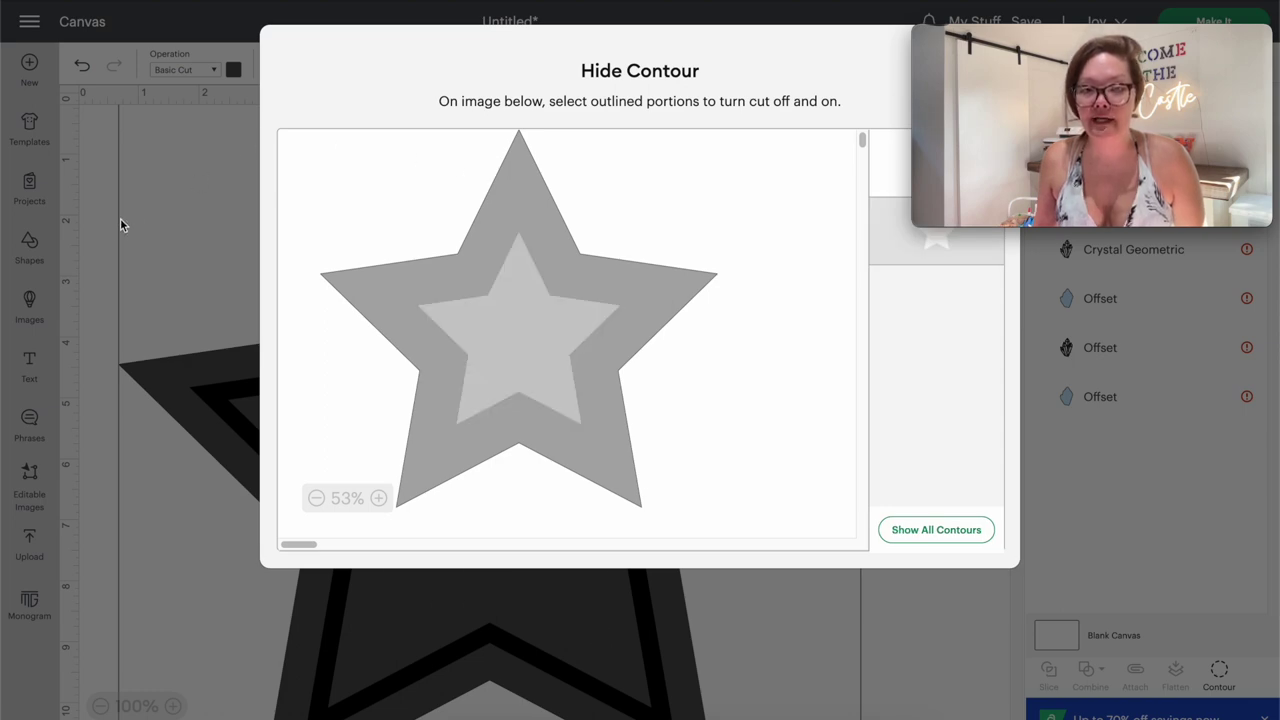
click(120, 224)
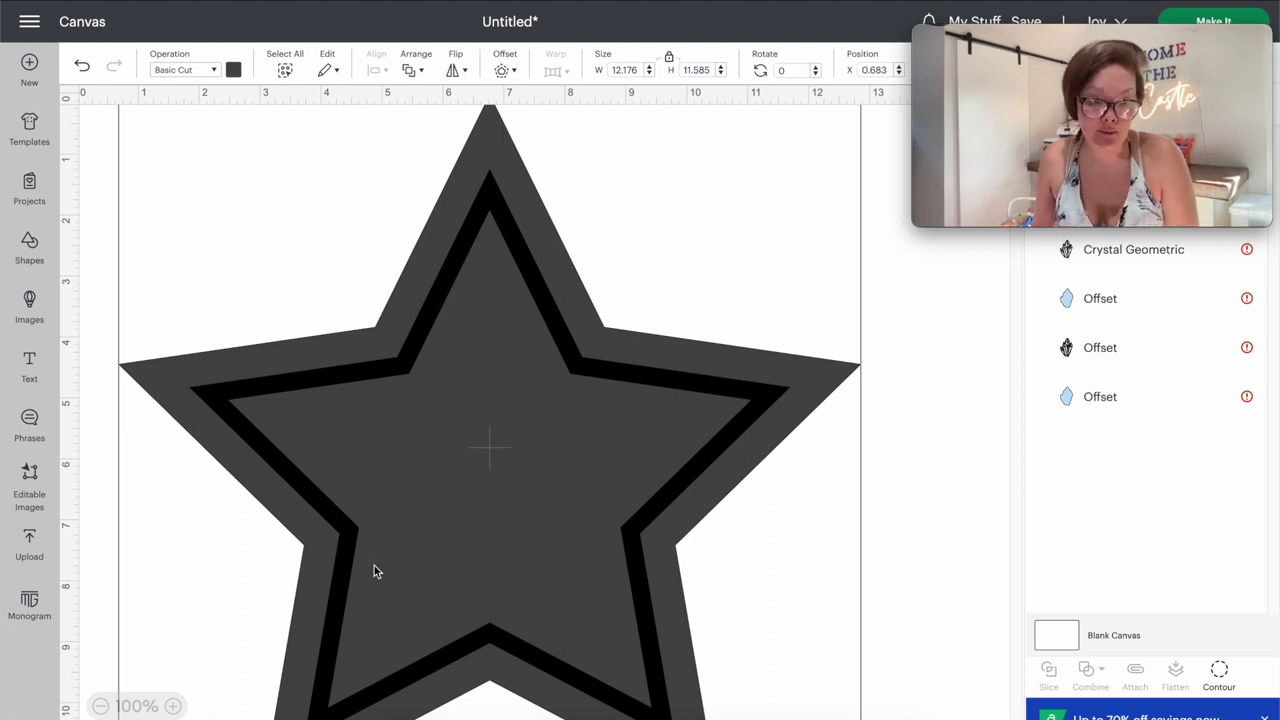
Step: Recolor the star's solid backing to the same light blue as the crystal backings
click(100, 706)
click(100, 706)
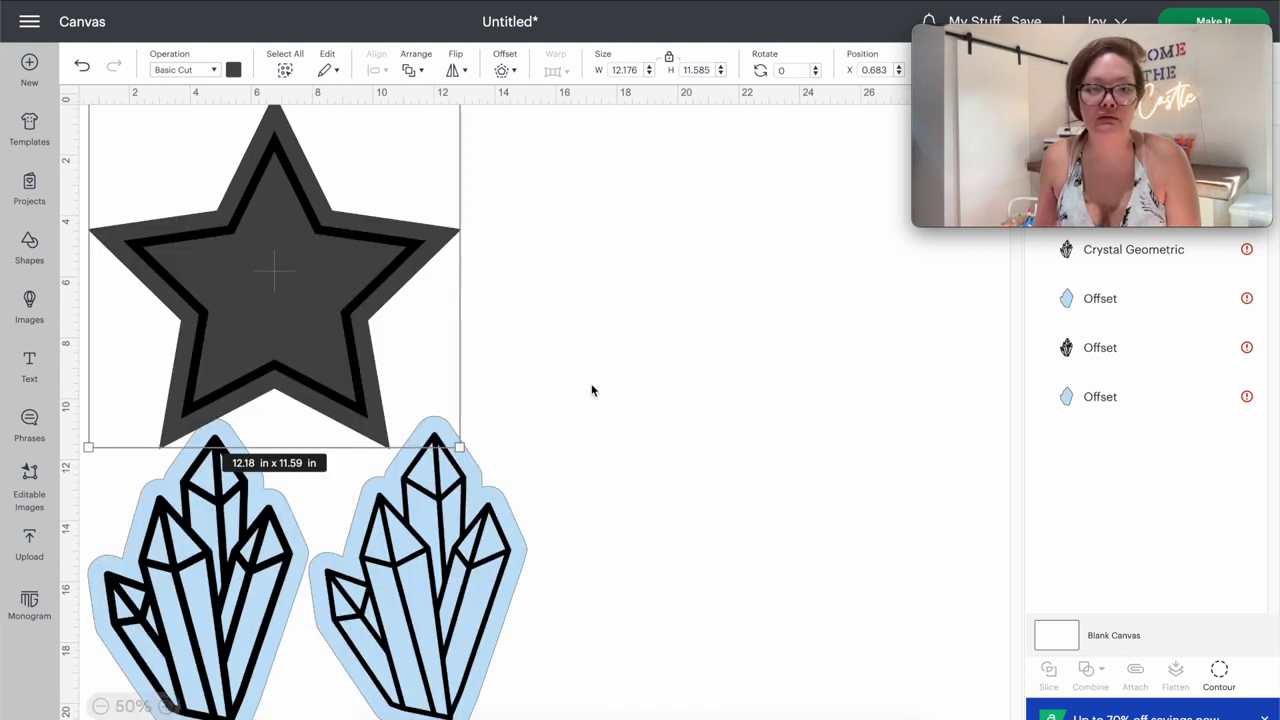
click(573, 231)
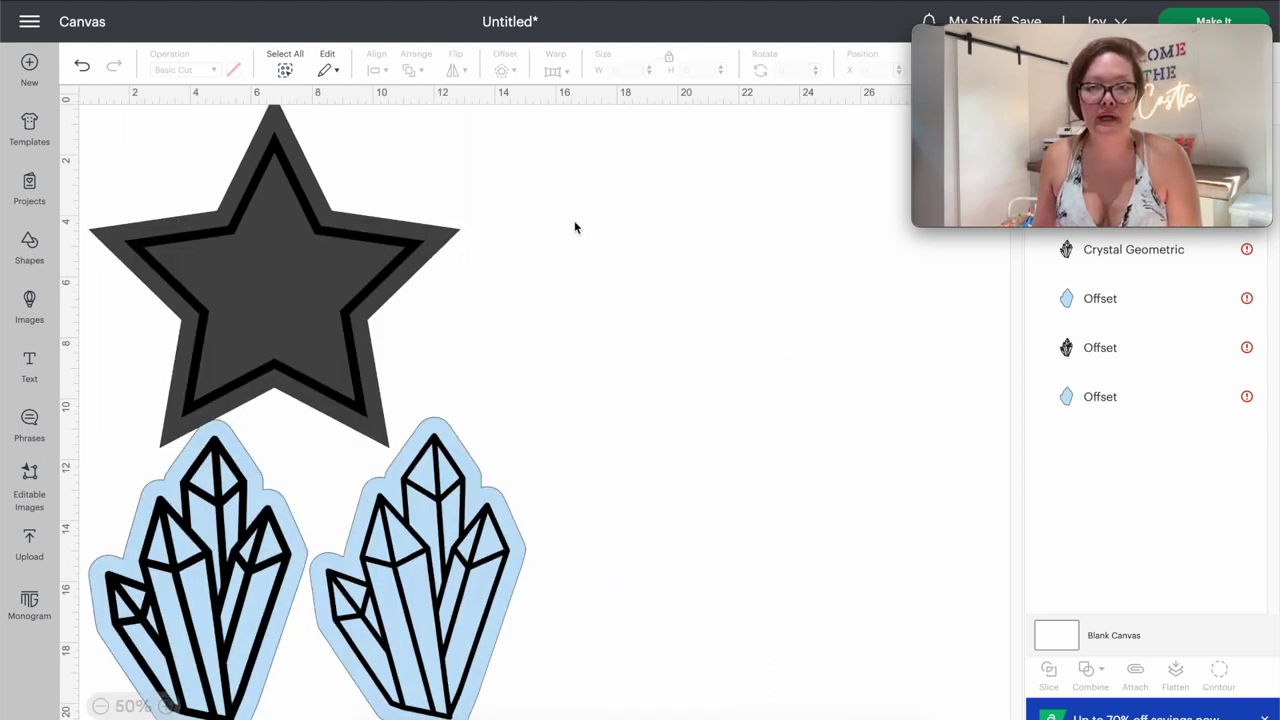
click(447, 233)
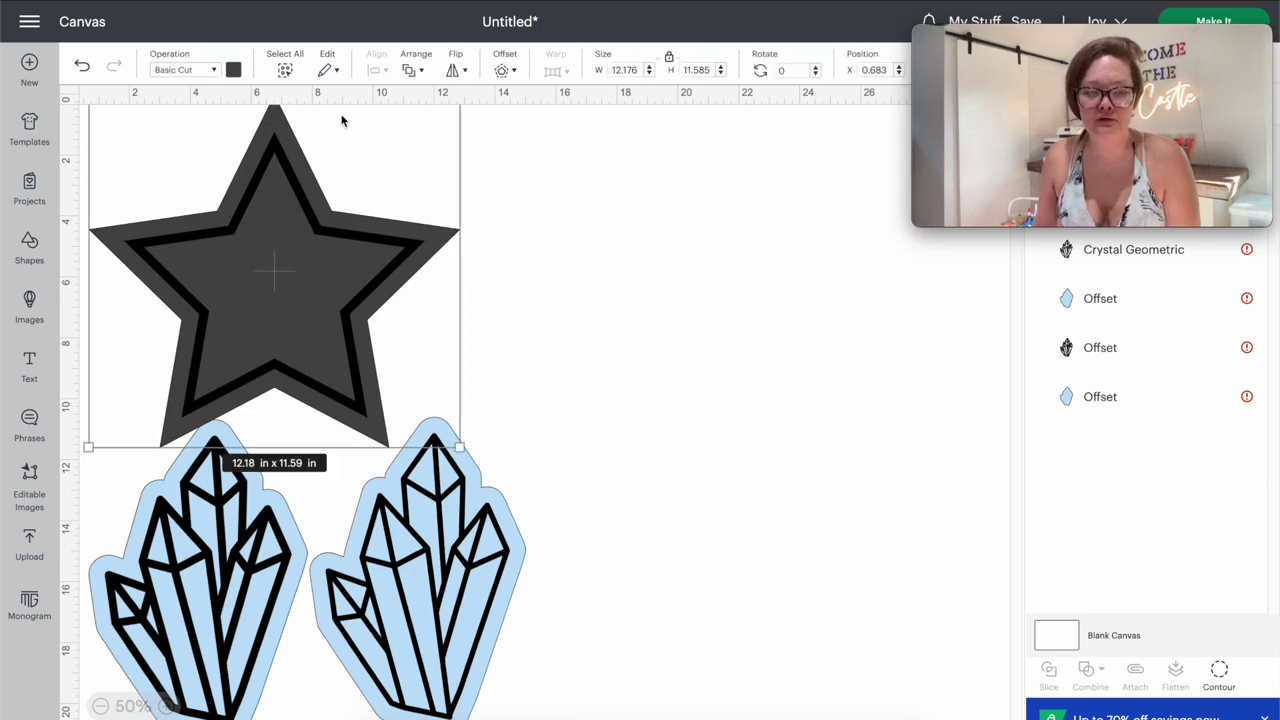
click(232, 70)
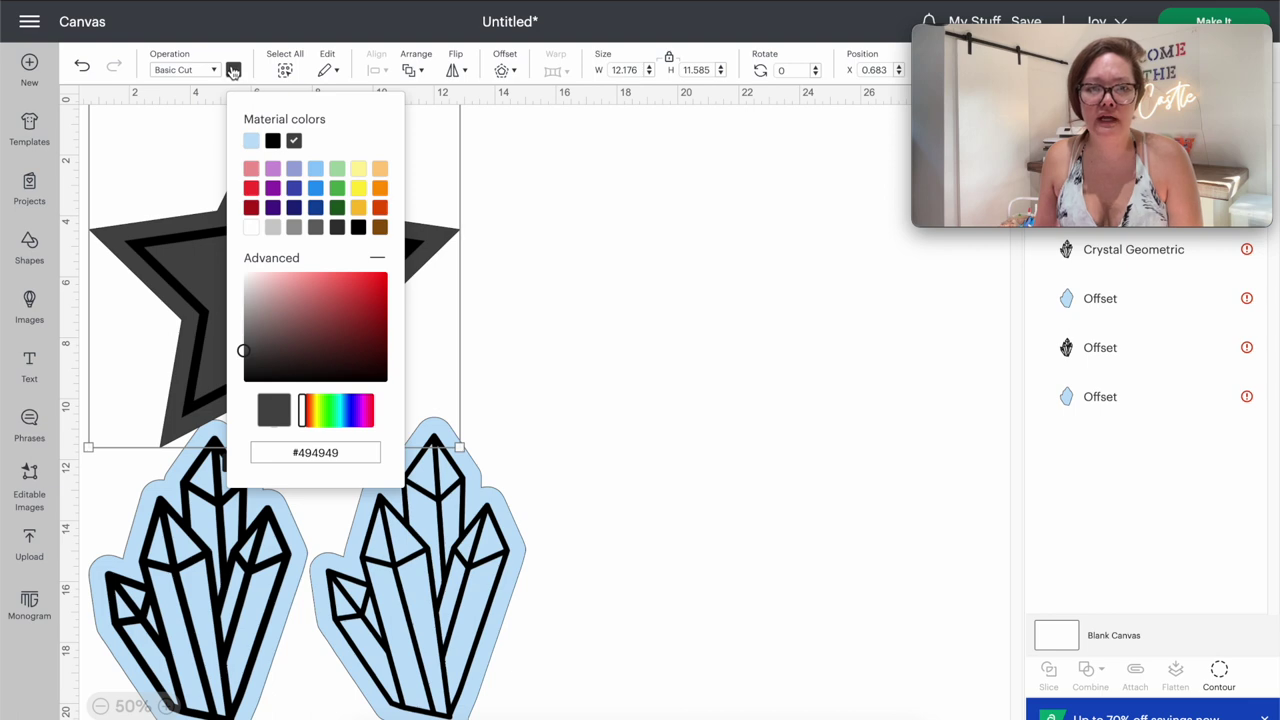
click(251, 141)
click(659, 272)
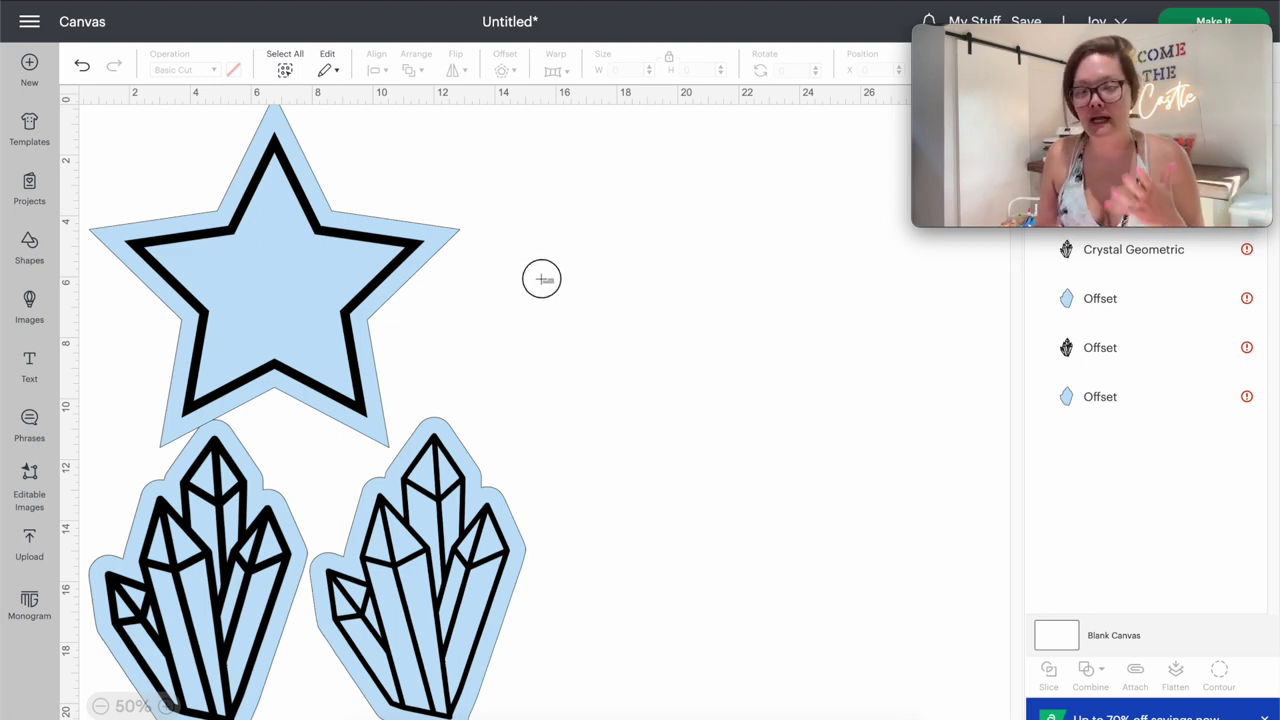
Step: Resize the star outline together with its blue backing to 4.5 in wide
drag(554, 283, 3, 208)
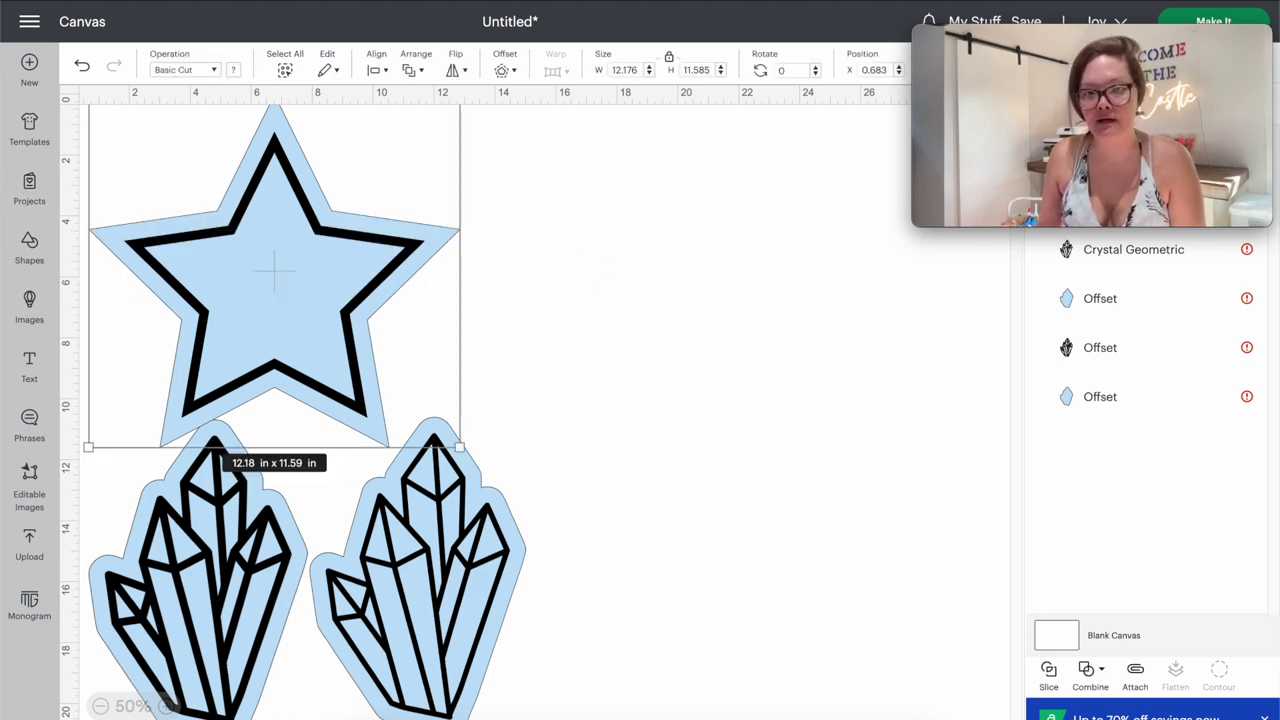
click(636, 68)
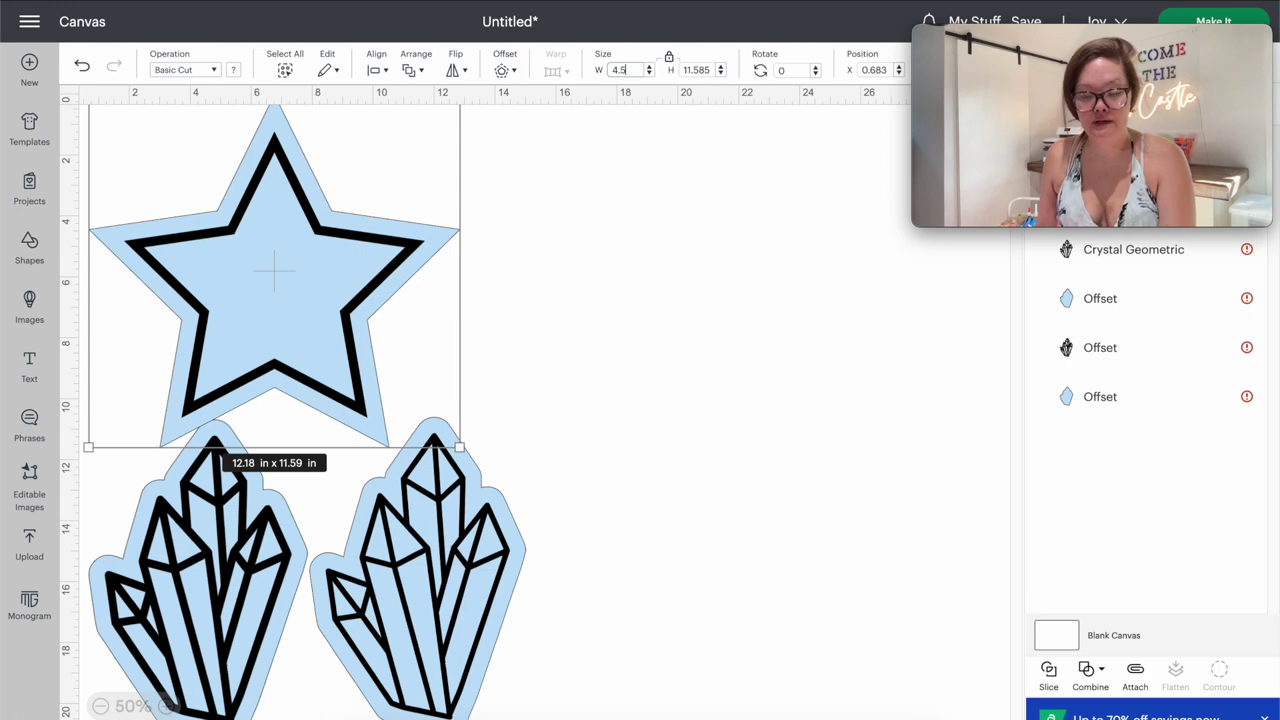
key(Return)
Step: Resize the thick-lined crystal together with its blue backing to 5 in high
drag(117, 366, 250, 718)
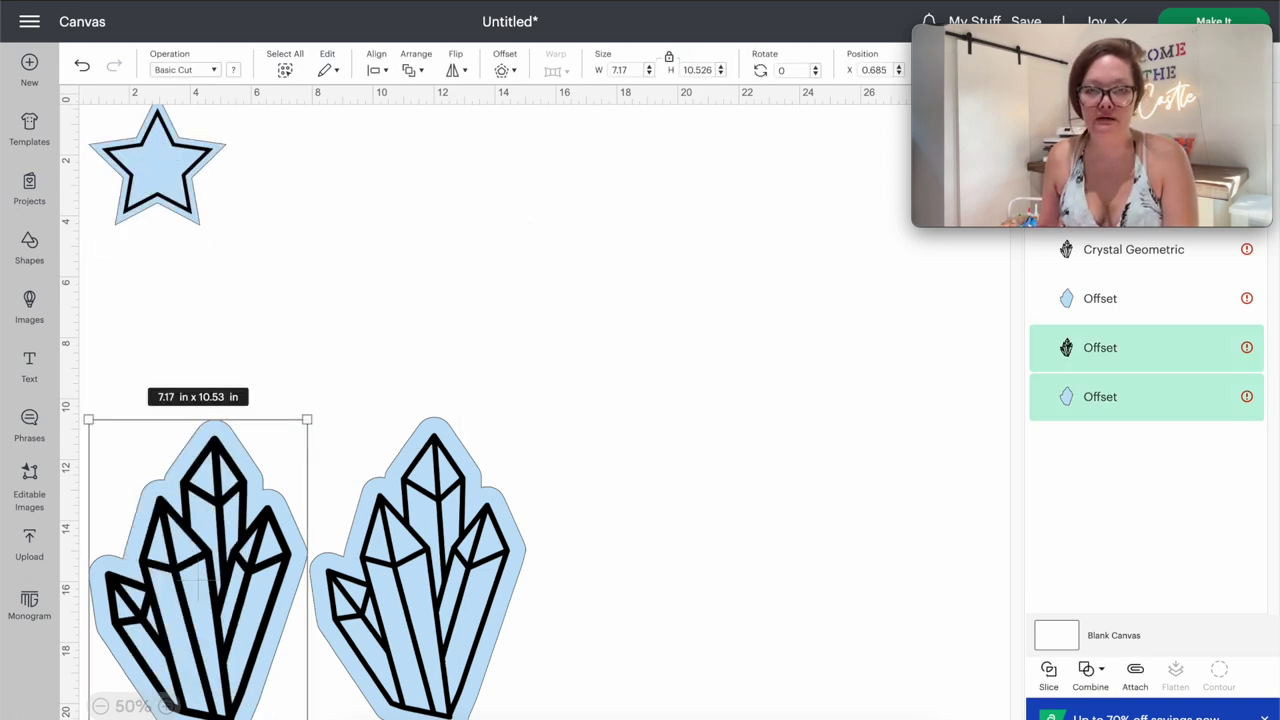
click(708, 68)
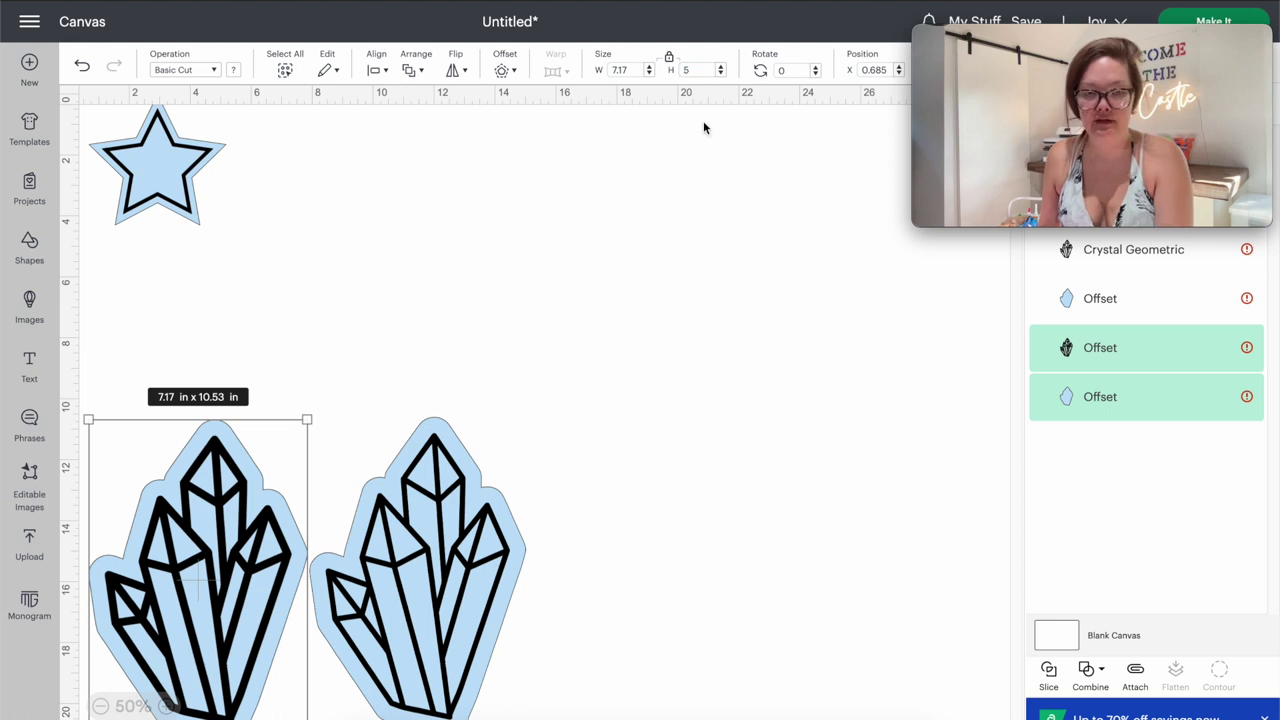
text(5)
key(Return)
Step: Resize the thin-lined crystal with its backing to 5 in high and place it beside the star
drag(672, 678, 338, 472)
click(705, 70)
text(5)
key(Return)
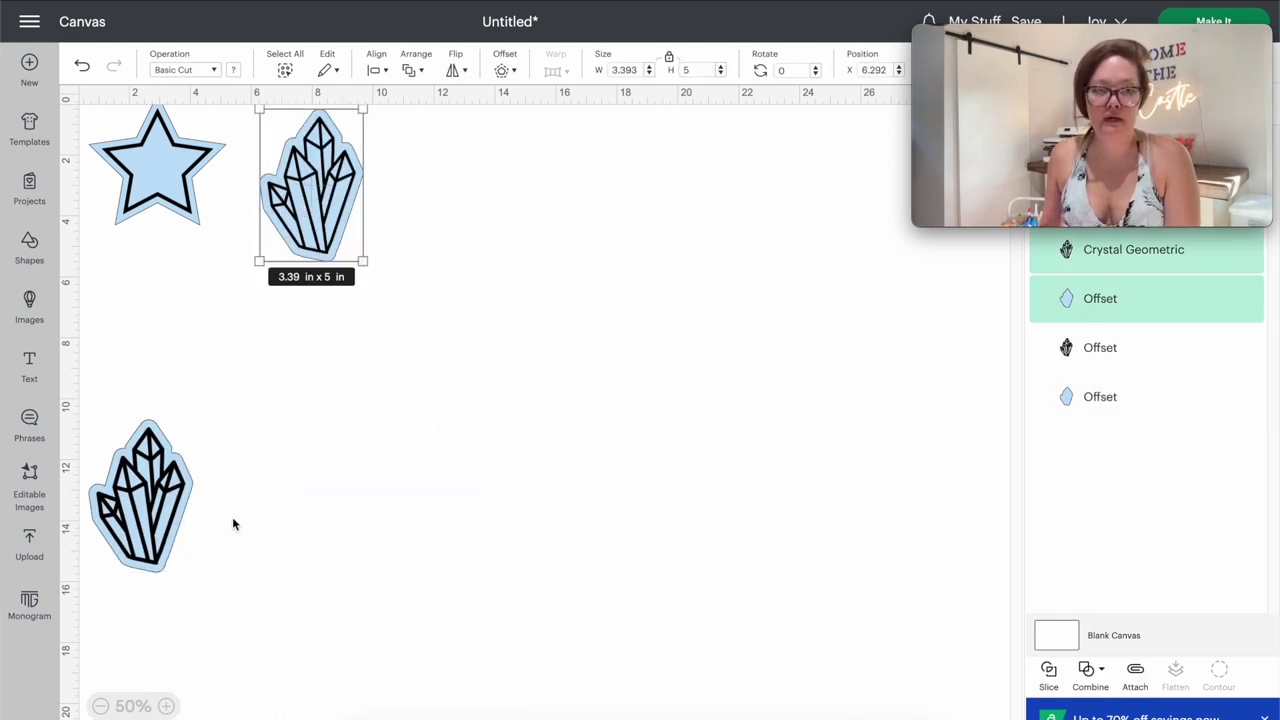
Step: Move the thick-lined crystal with its backing up below the star and save the project as DIY sun catchers
click(240, 489)
drag(149, 505, 247, 323)
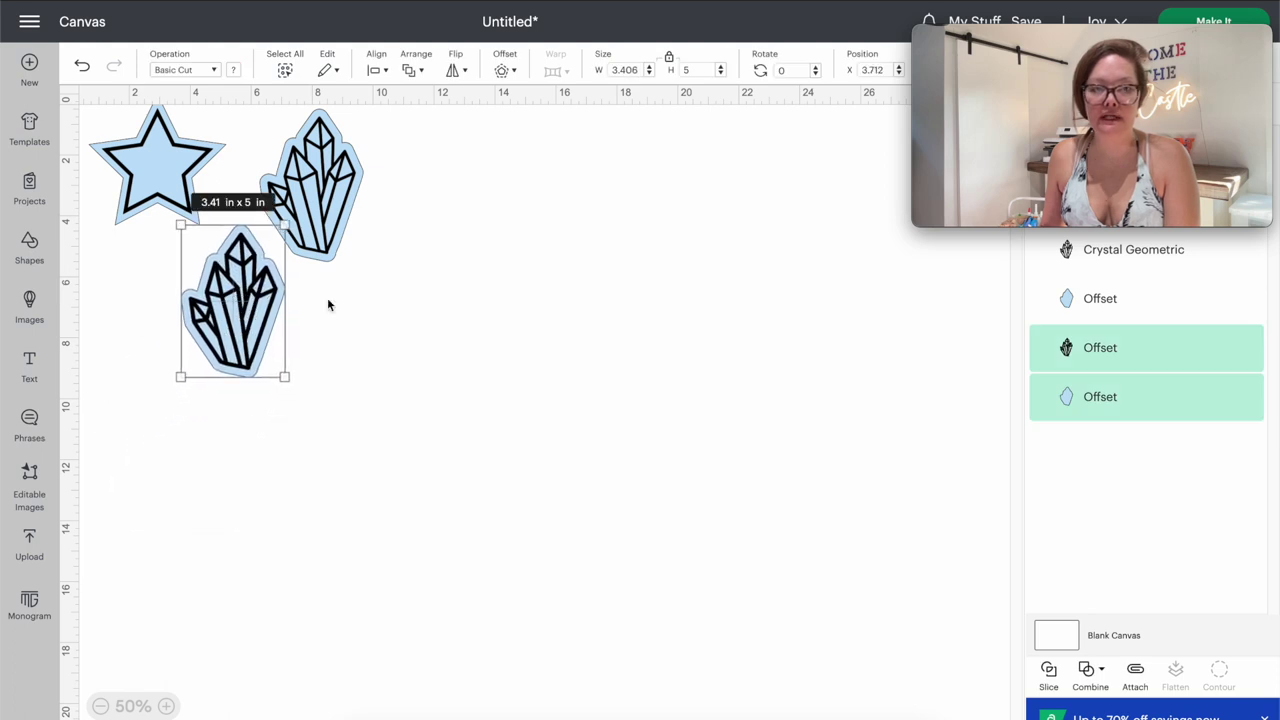
click(375, 303)
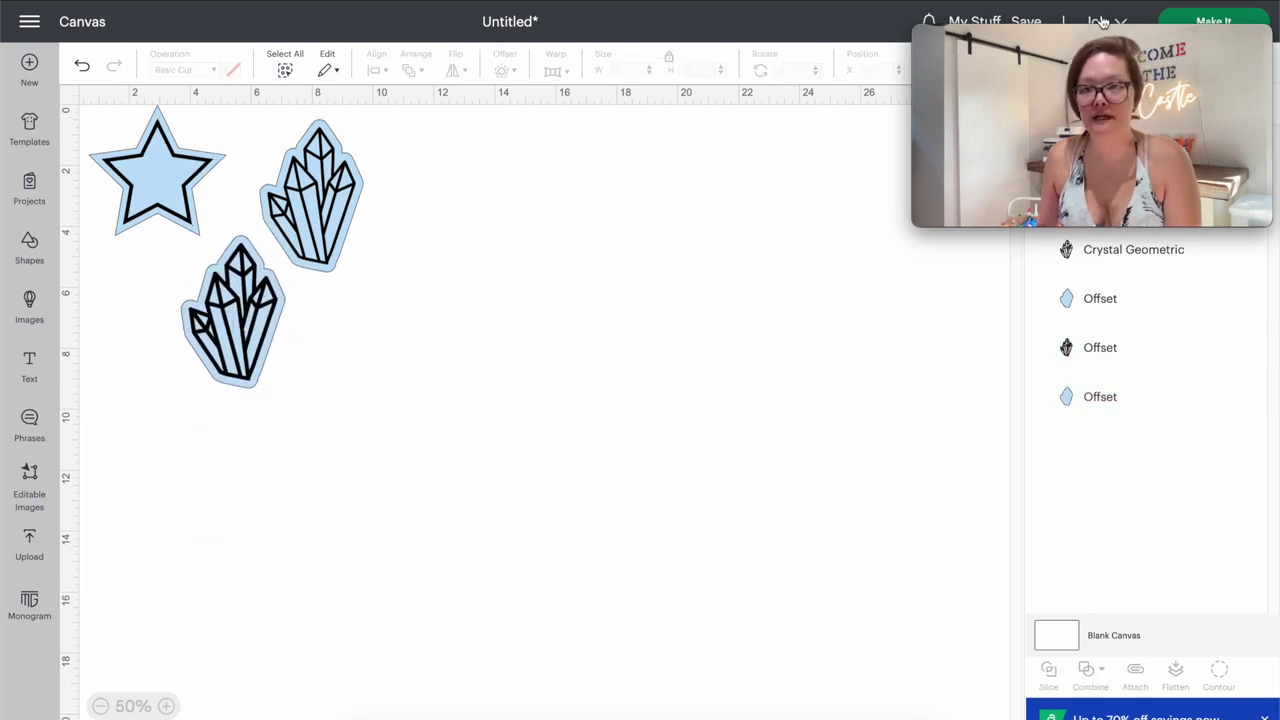
click(1030, 22)
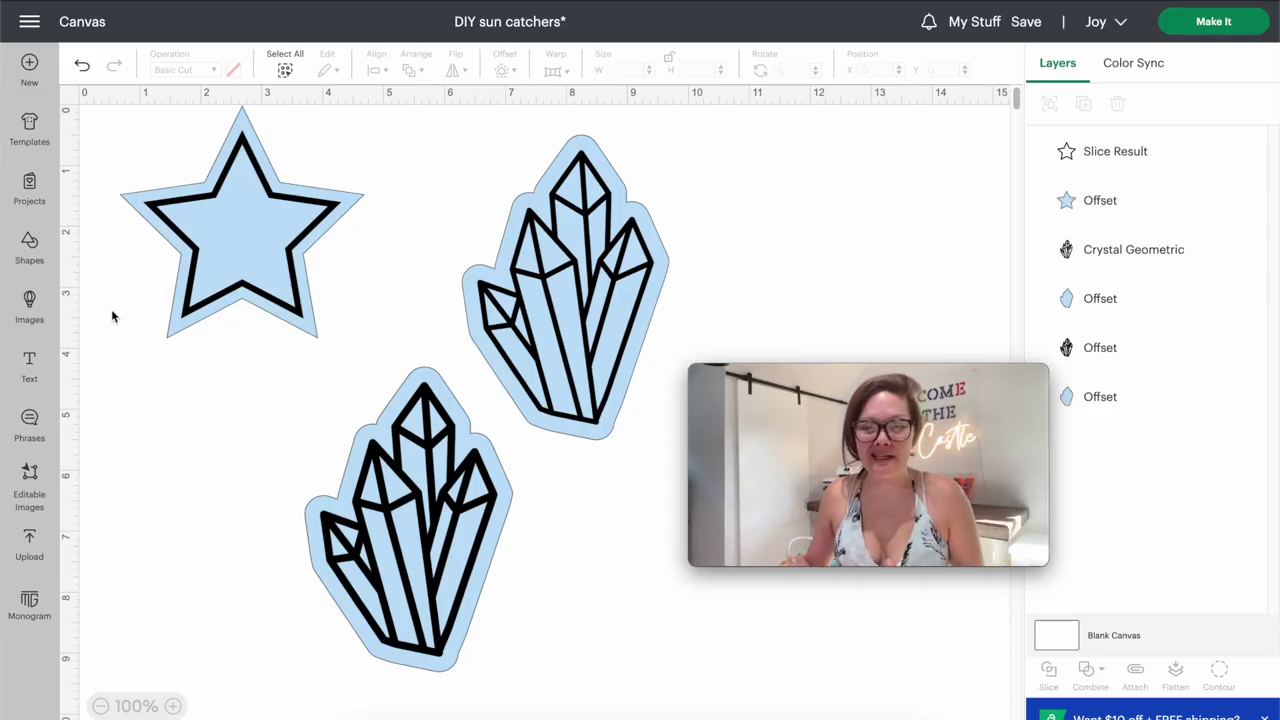
Step: Undo the star's last resize and set the star with its backing to 4 in wide
click(82, 65)
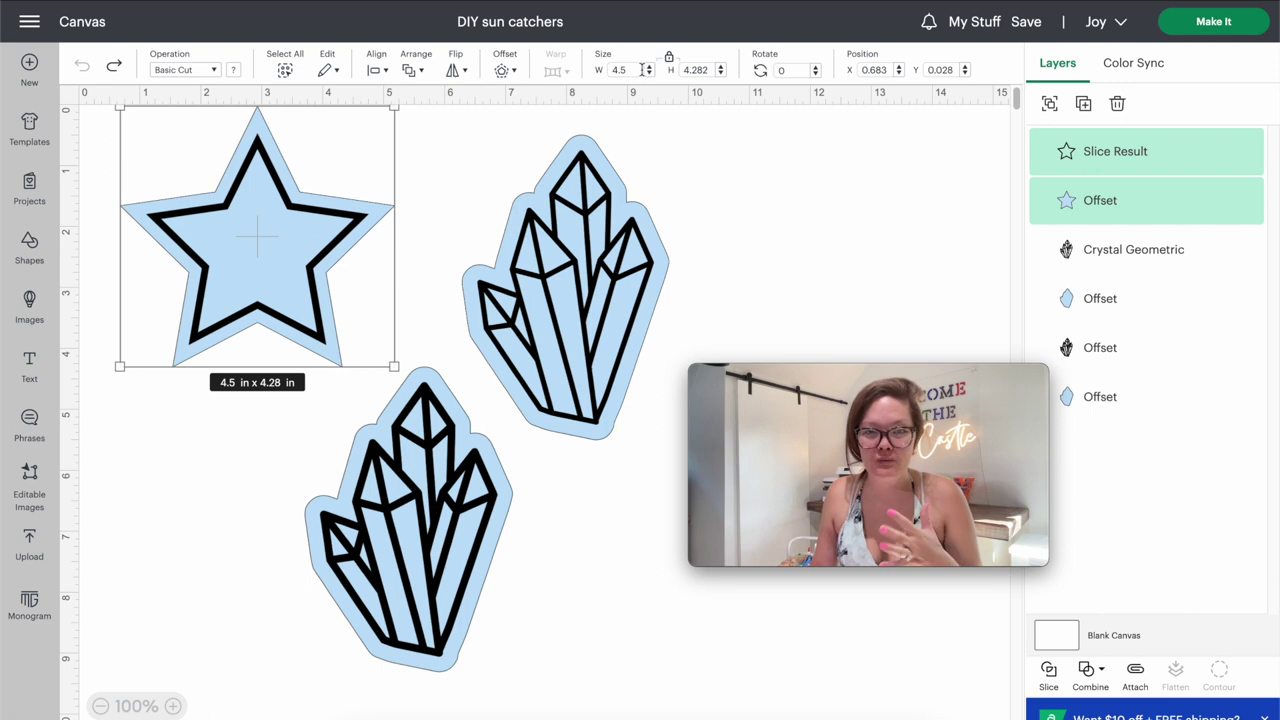
key(Return)
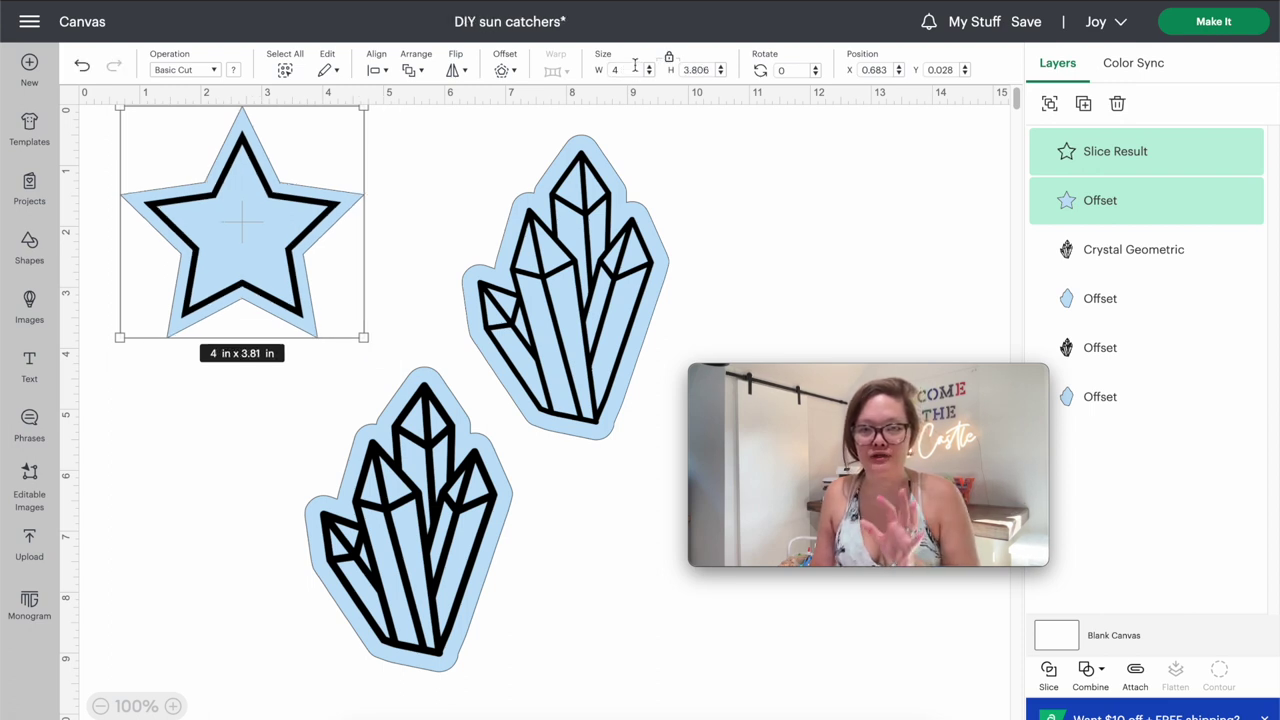
Step: Send the project to be made, review the prepared mats and continue to the material setup
click(1232, 21)
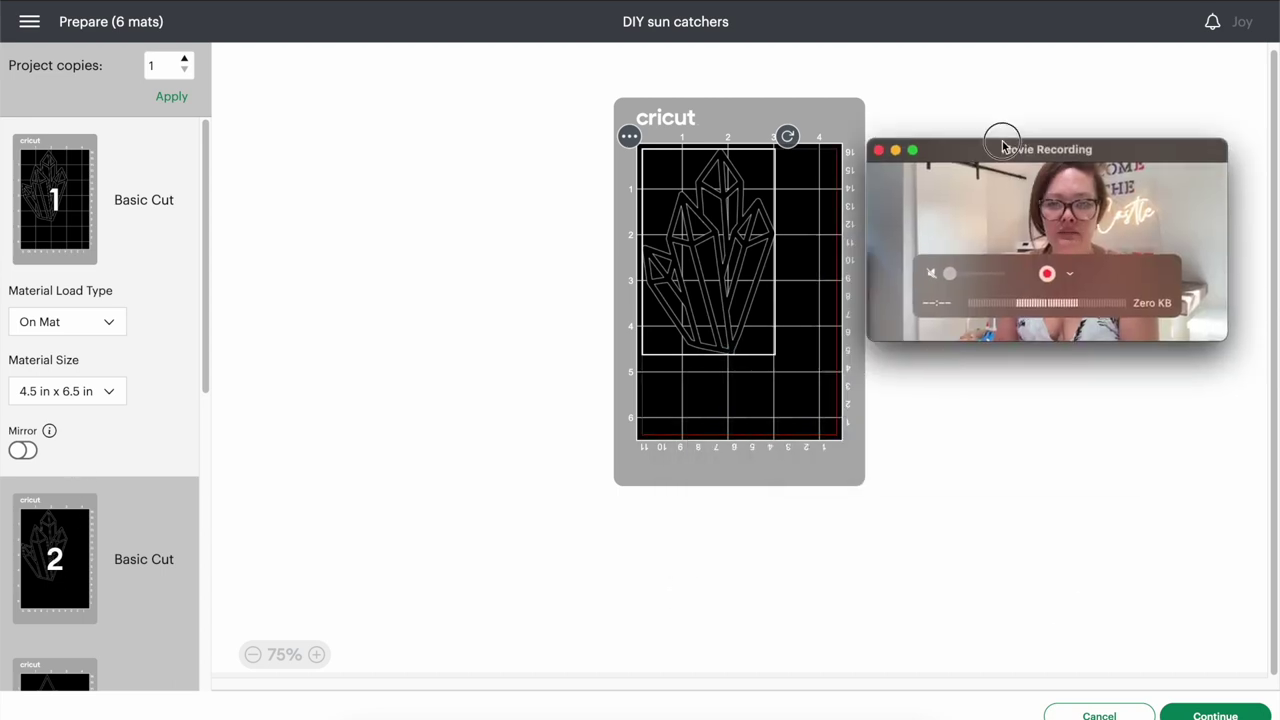
scroll(45, 565, down, 4)
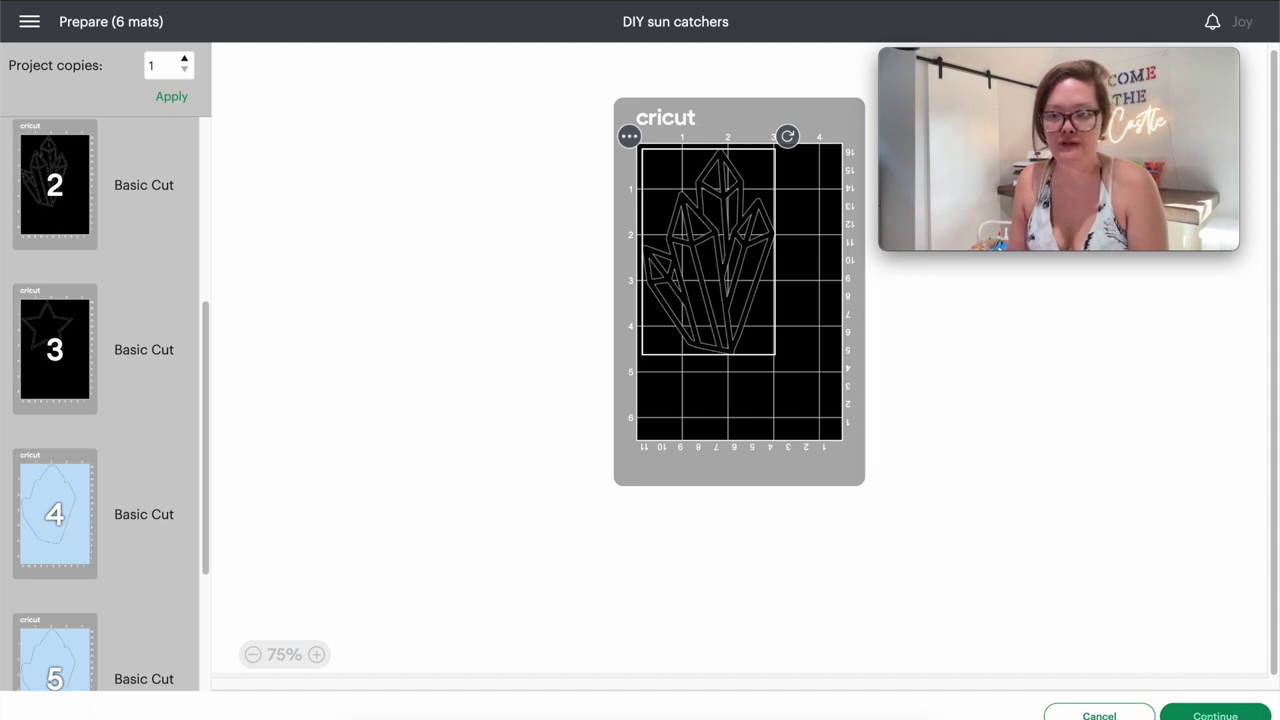
click(1215, 715)
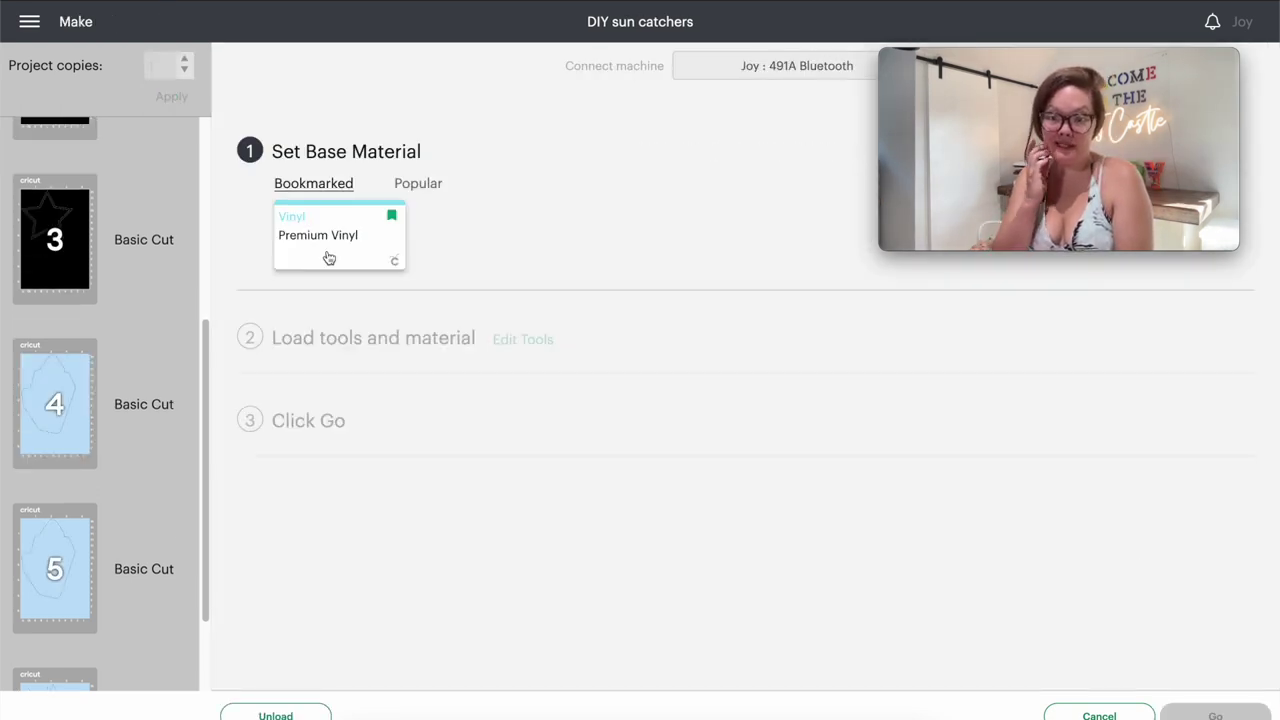
Step: Cut the first mat with Premium Vinyl as the base material and unload it
click(328, 258)
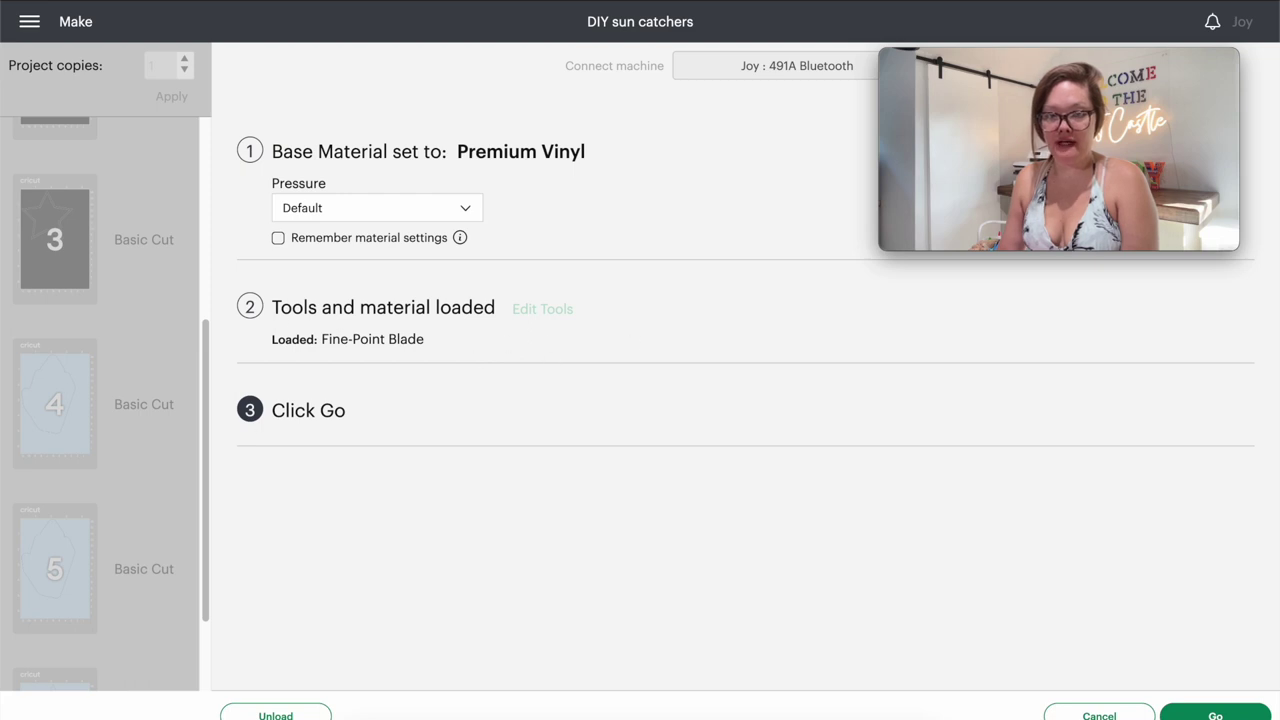
click(1237, 710)
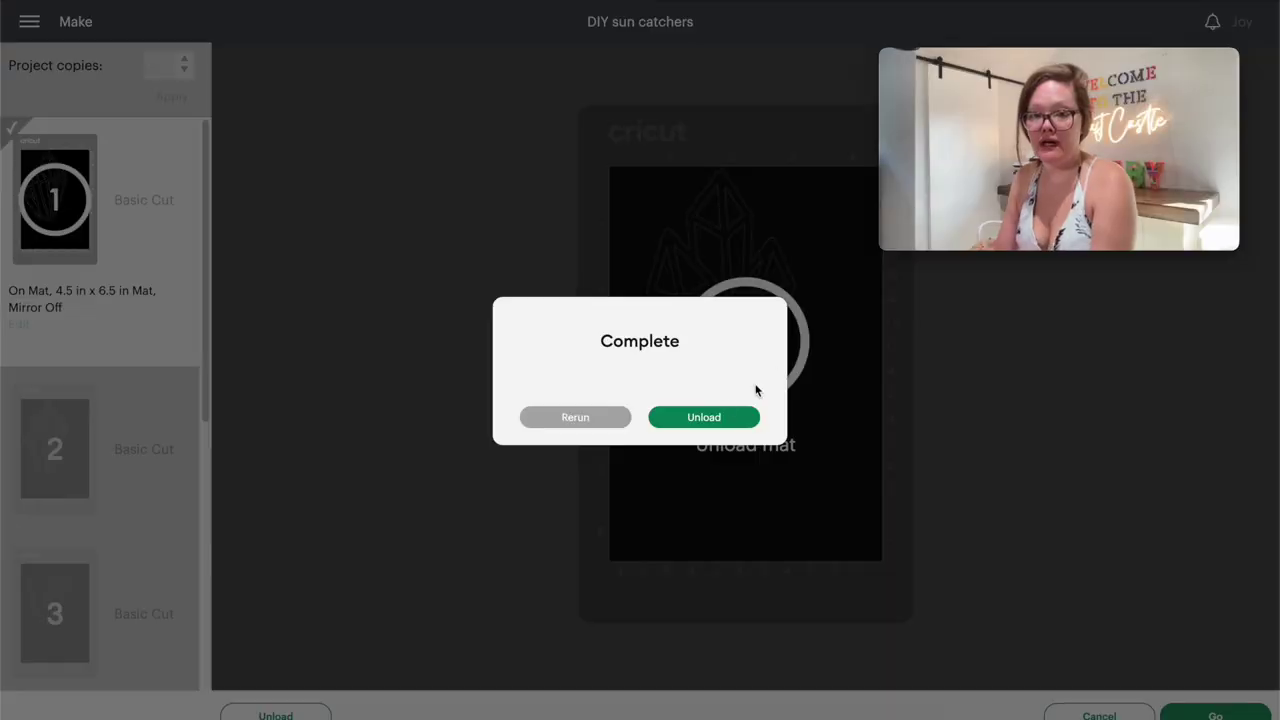
click(714, 418)
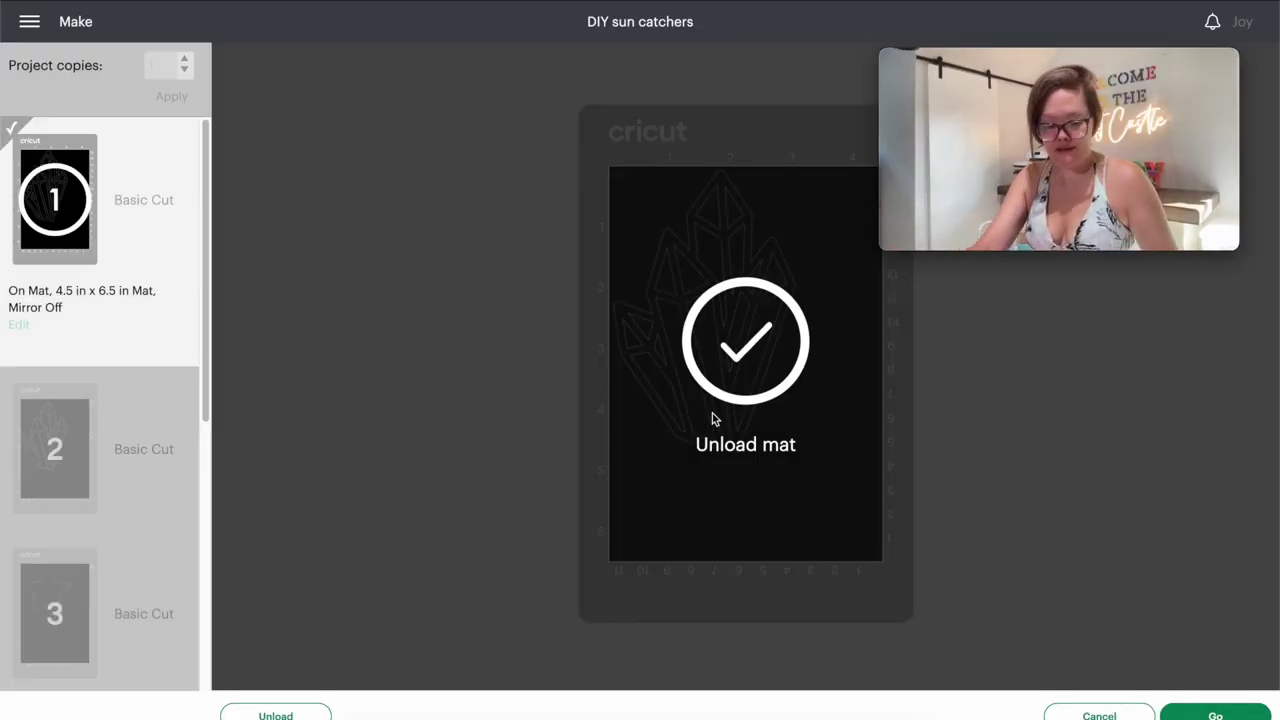